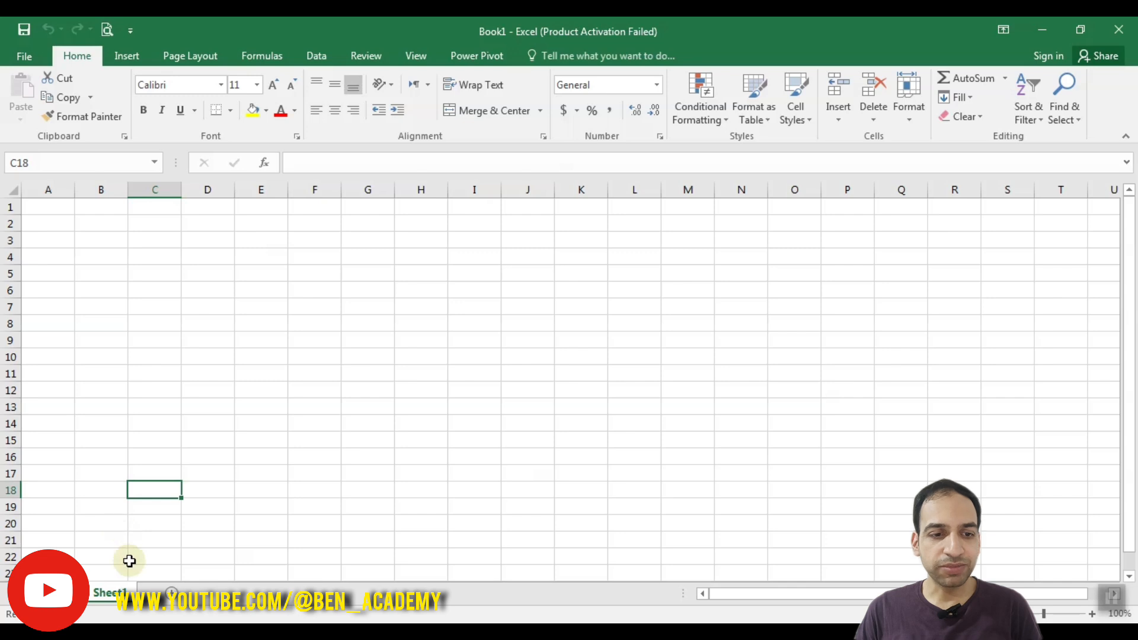
# - Add sixteen new blank worksheets, Sheet2 through Sheet17
pyautogui.click(172, 593)
pyautogui.click(225, 593)
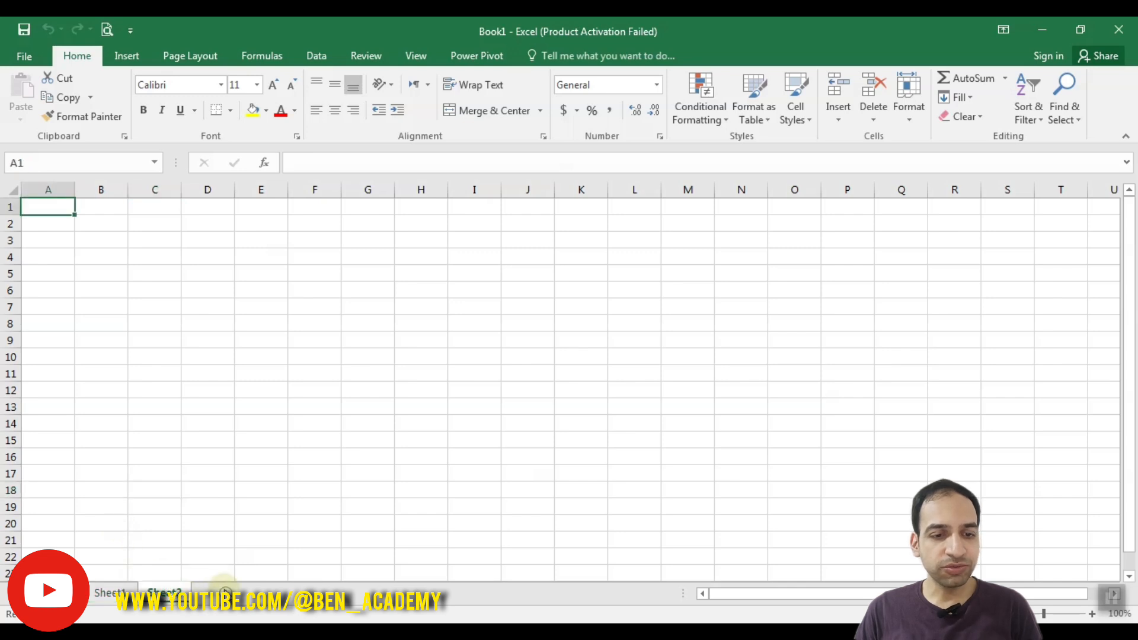
pyautogui.click(280, 593)
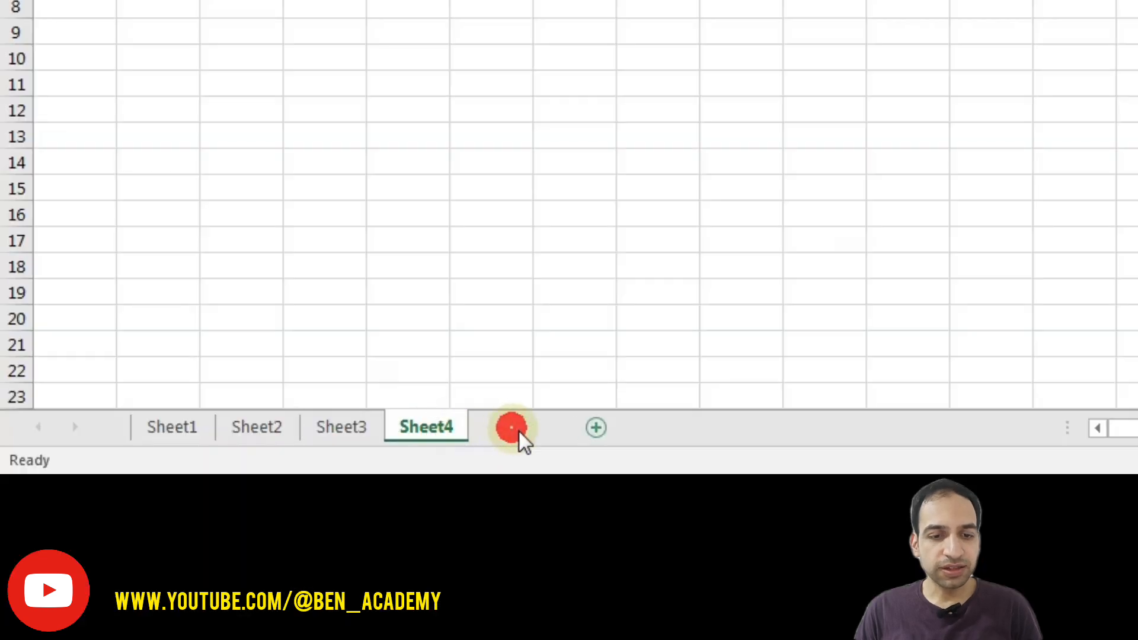
pyautogui.click(596, 427)
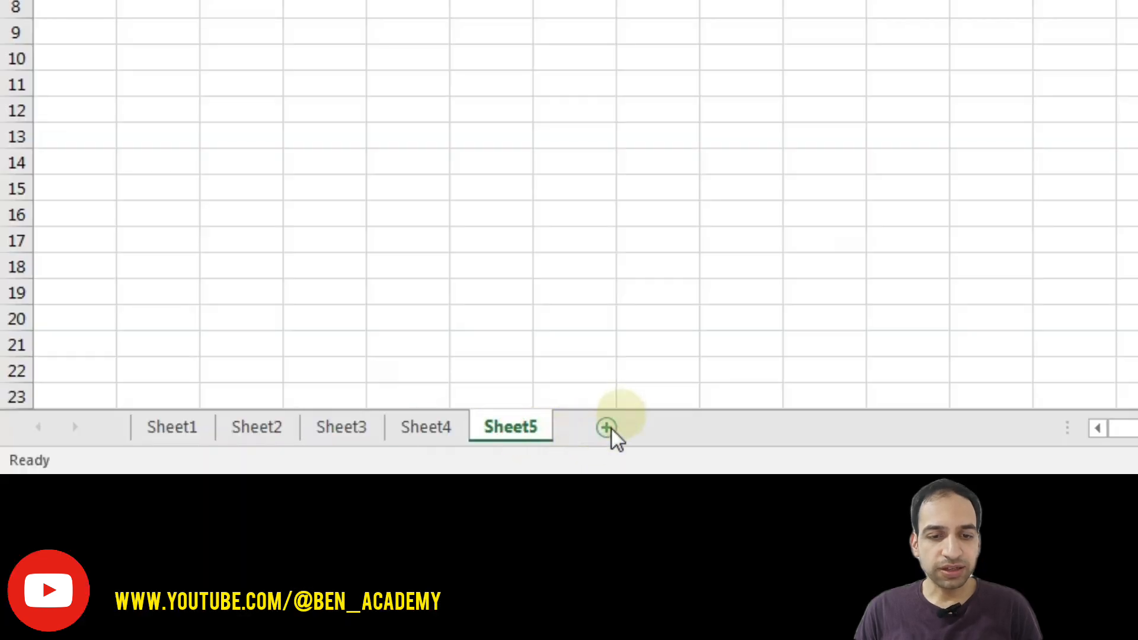
pyautogui.click(606, 428)
pyautogui.click(690, 428)
pyautogui.click(778, 424)
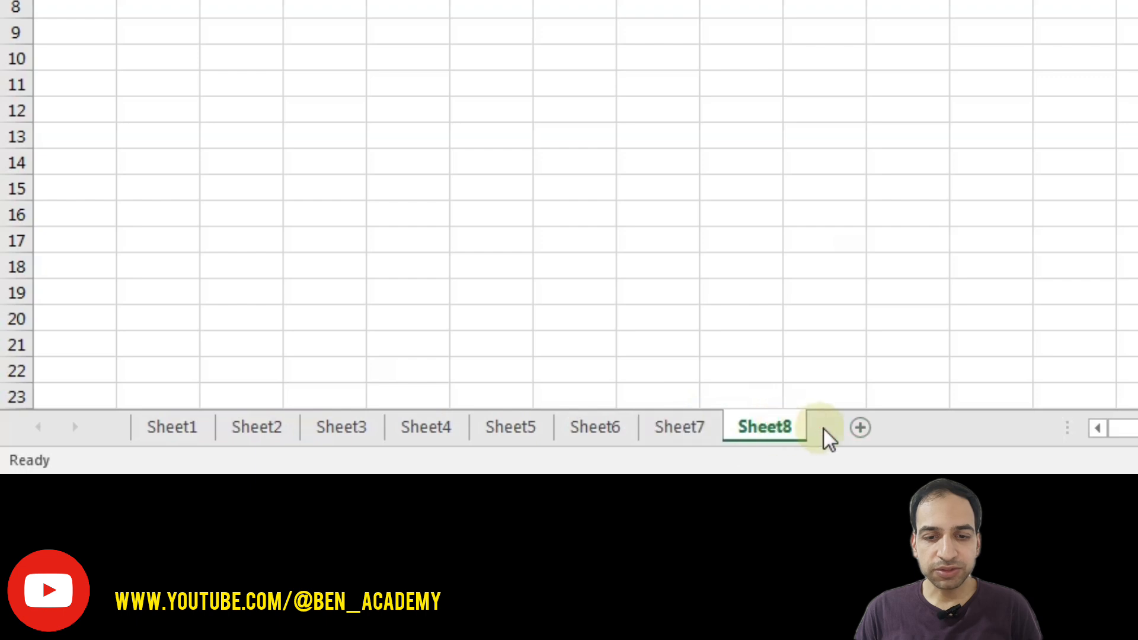
pyautogui.click(859, 429)
pyautogui.click(945, 428)
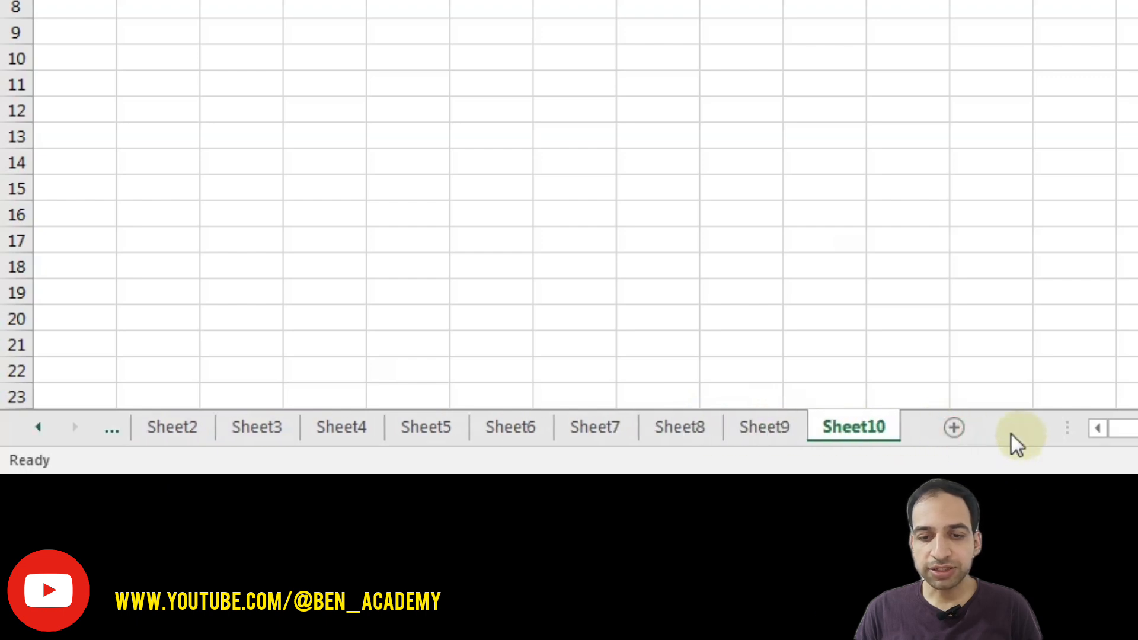
pyautogui.click(958, 432)
pyautogui.click(964, 428)
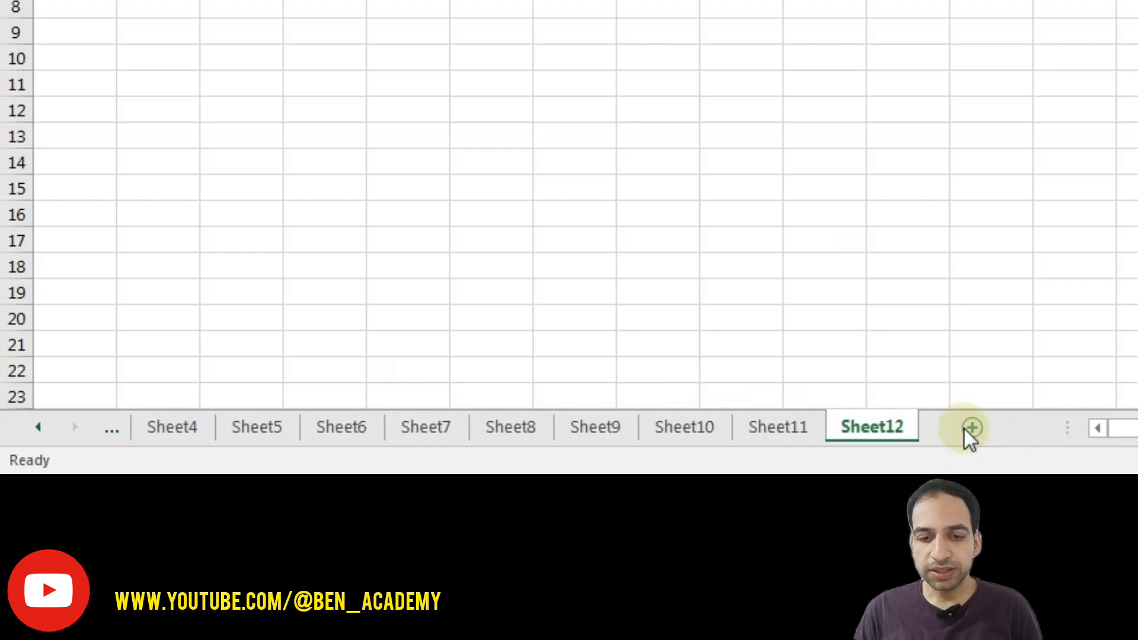
pyautogui.click(967, 428)
pyautogui.click(984, 430)
pyautogui.click(986, 432)
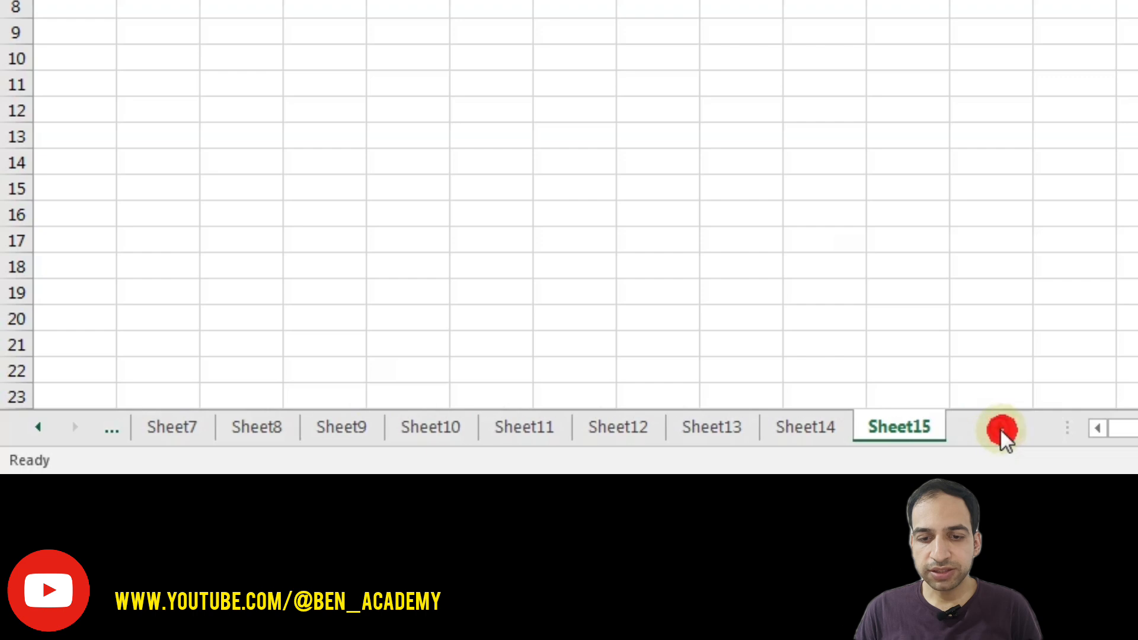
pyautogui.click(1002, 433)
pyautogui.click(998, 431)
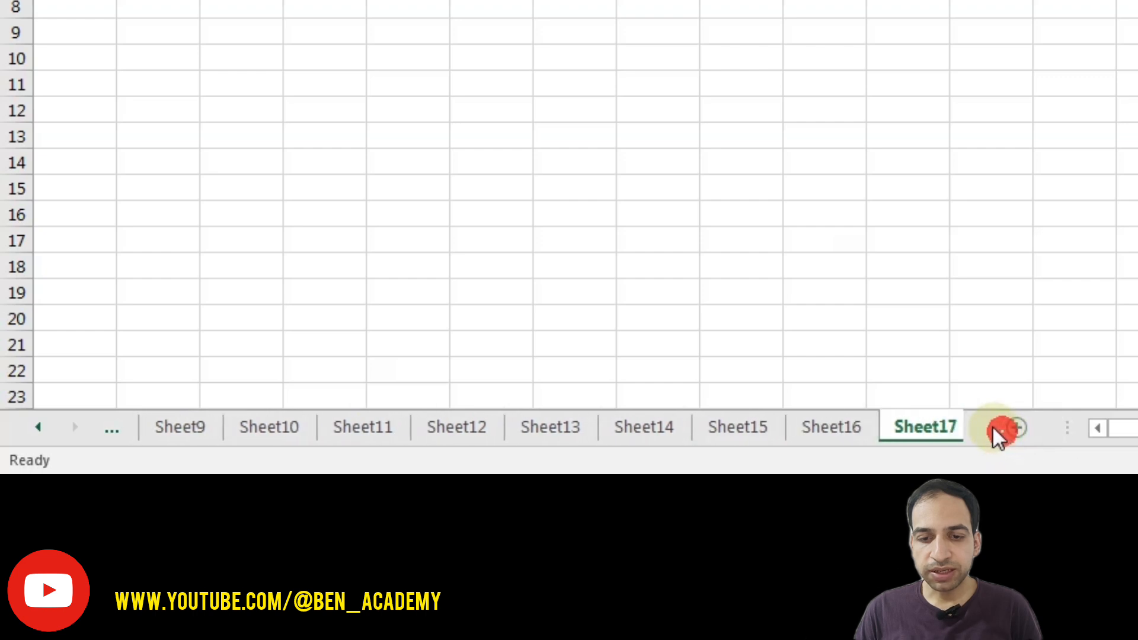
# - Scroll the sheet tab bar back so the first tabs are visible
pyautogui.click(40, 428)
pyautogui.click(41, 428)
pyautogui.click(40, 428)
pyautogui.click(40, 428)
pyautogui.click(40, 428)
pyautogui.click(40, 428)
pyautogui.click(41, 428)
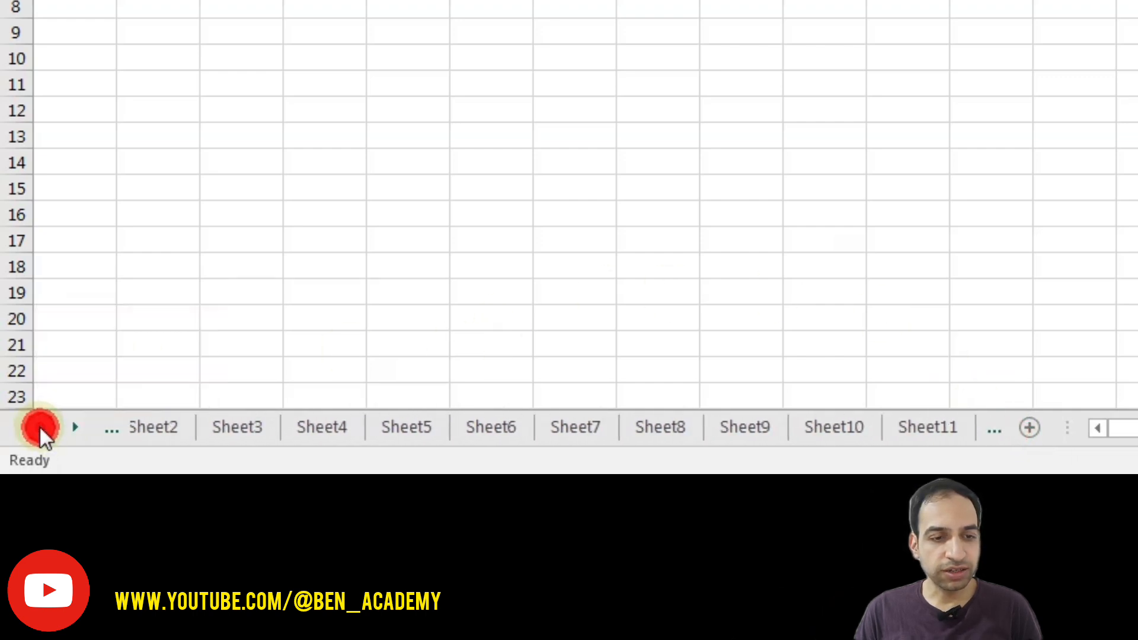
pyautogui.click(40, 428)
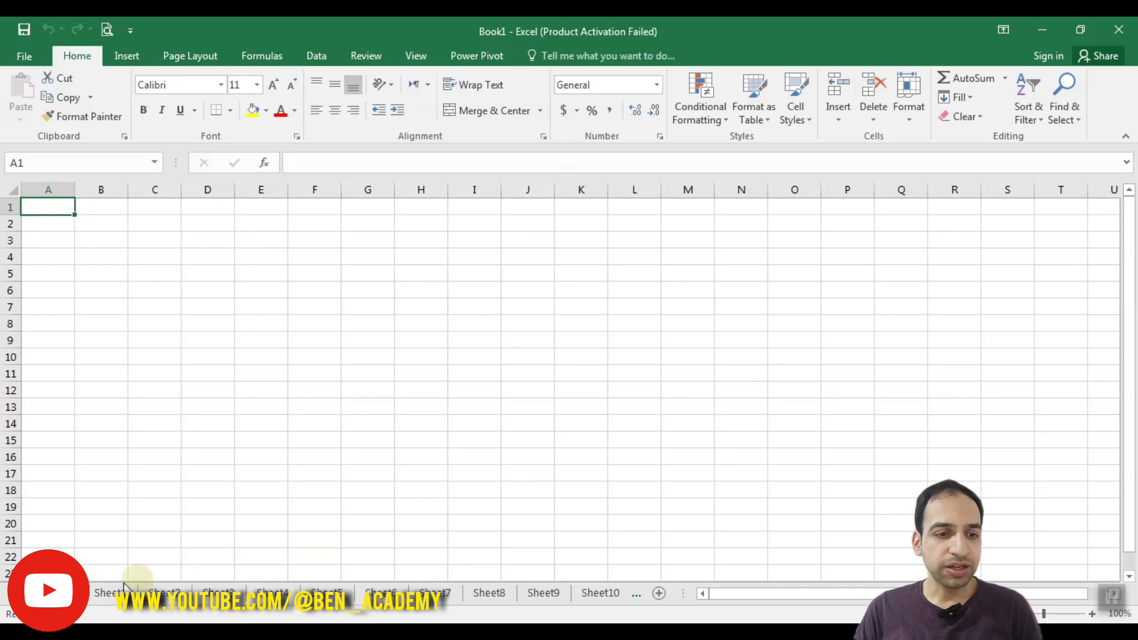
# - Insert a blank Worksheet before Sheet1 from its tab menu, creating Sheet18
pyautogui.click(107, 593)
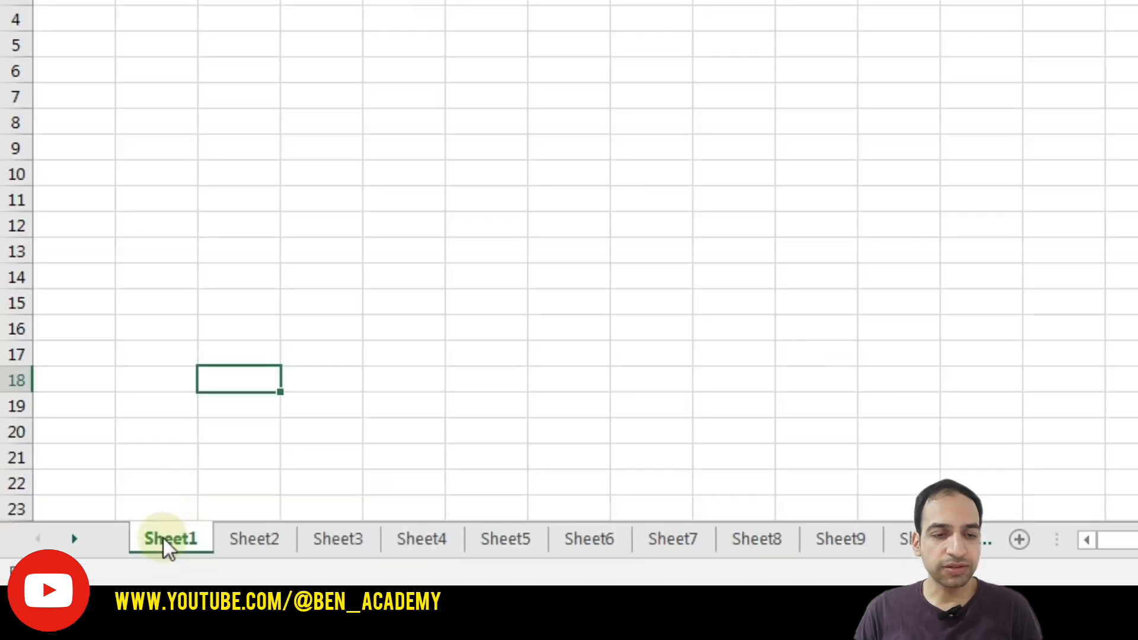
pyautogui.rightClick(105, 592)
pyautogui.rightClick(164, 539)
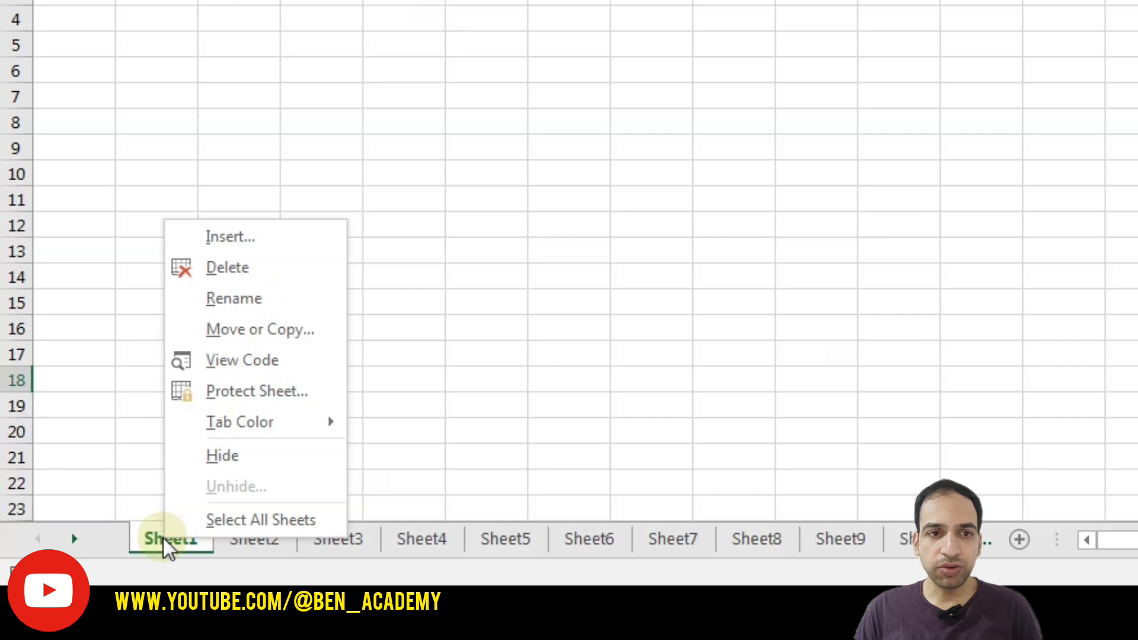
pyautogui.click(268, 236)
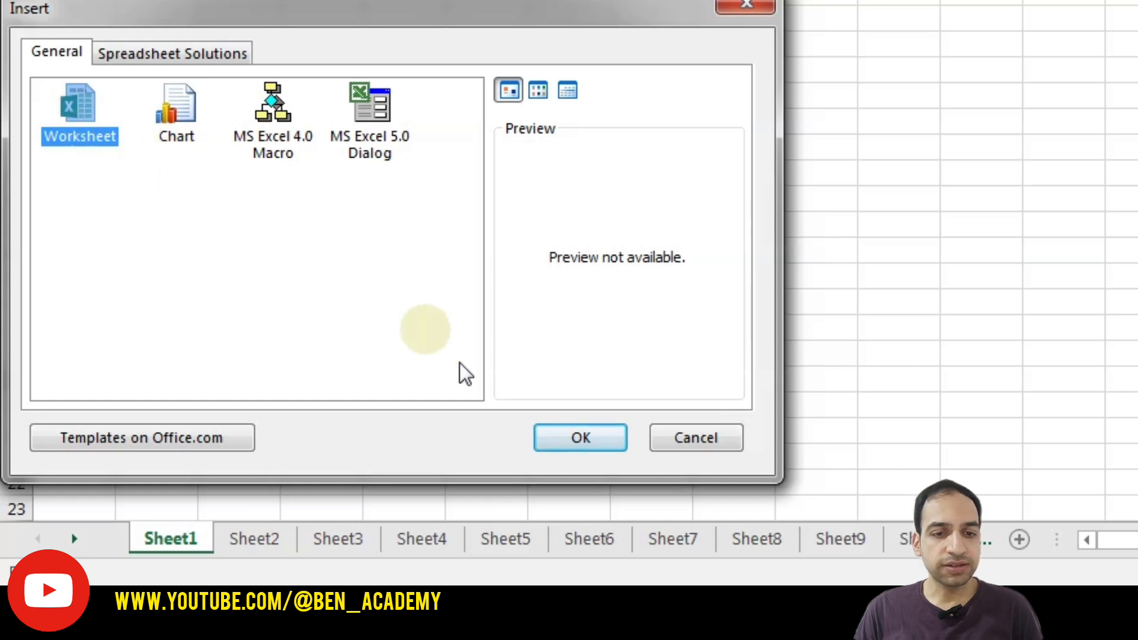
pyautogui.click(575, 443)
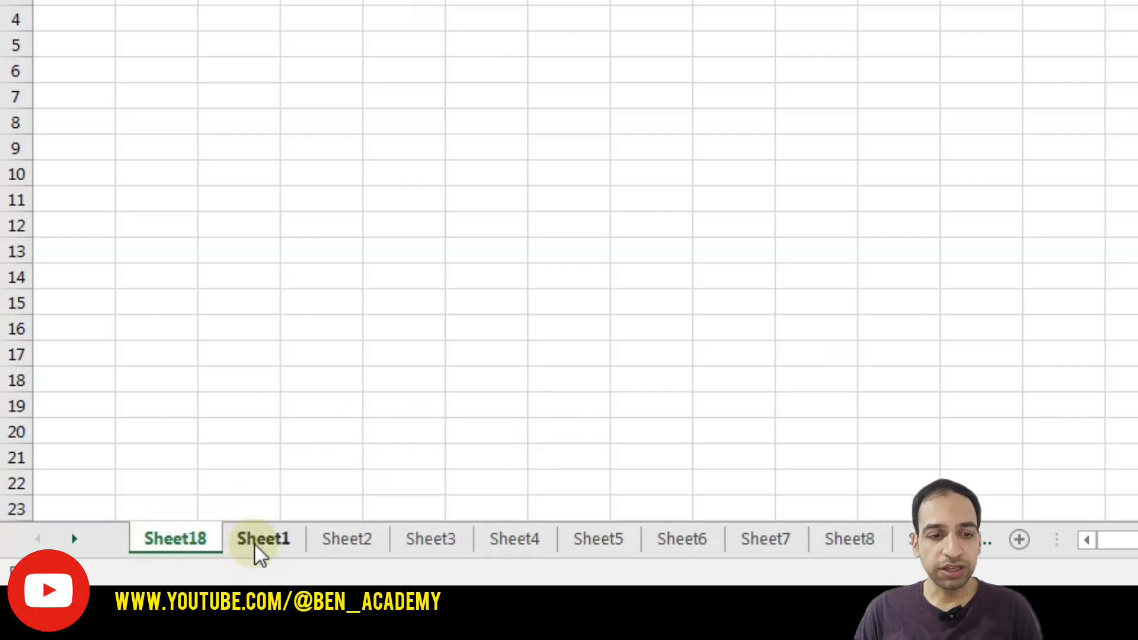
# - Add Sheet19 and drag it to the front, then drag Sheet18 between Sheet4 and Sheet5
pyautogui.click(1020, 539)
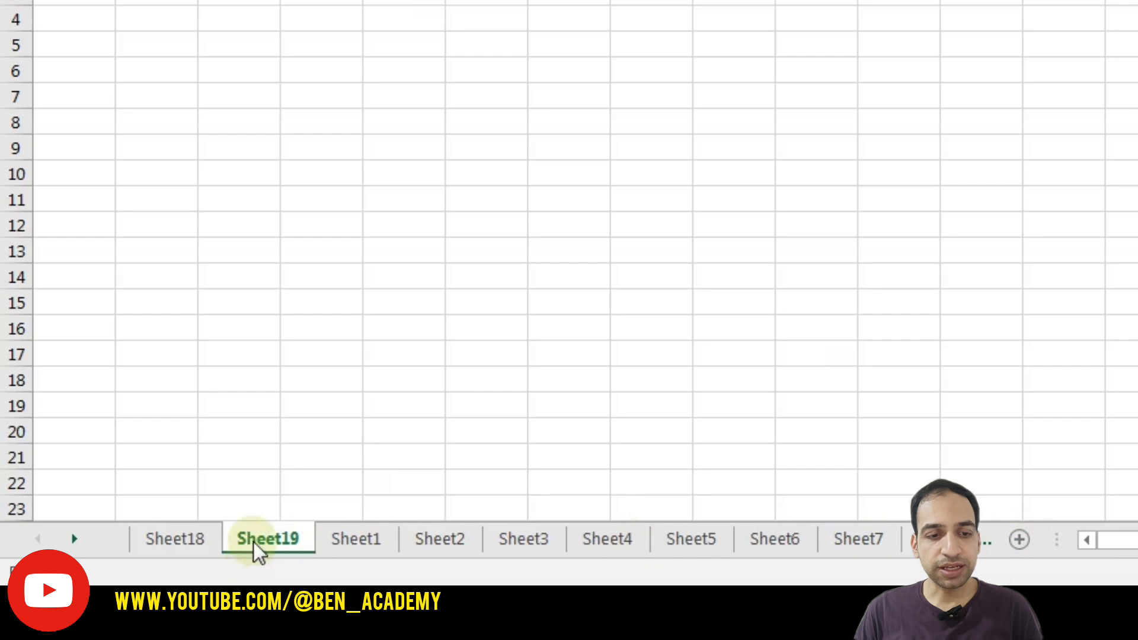
pyautogui.keyDown('ctrl'); pyautogui.click(190, 542); pyautogui.keyUp('ctrl')
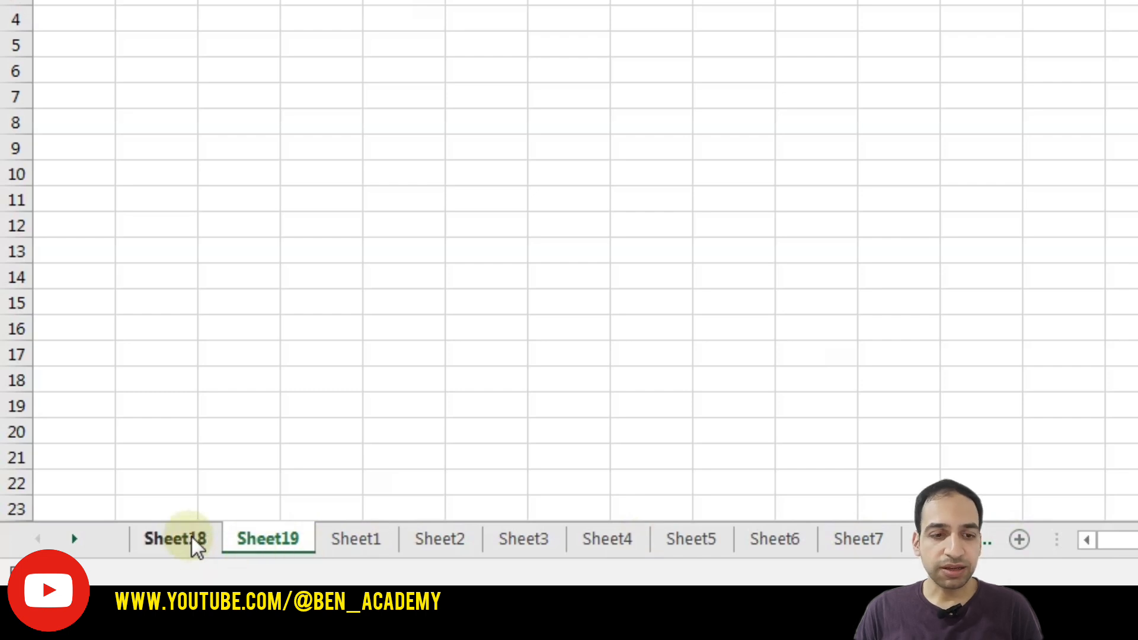
pyautogui.keyDown('ctrl'); pyautogui.click(191, 536); pyautogui.keyUp('ctrl')
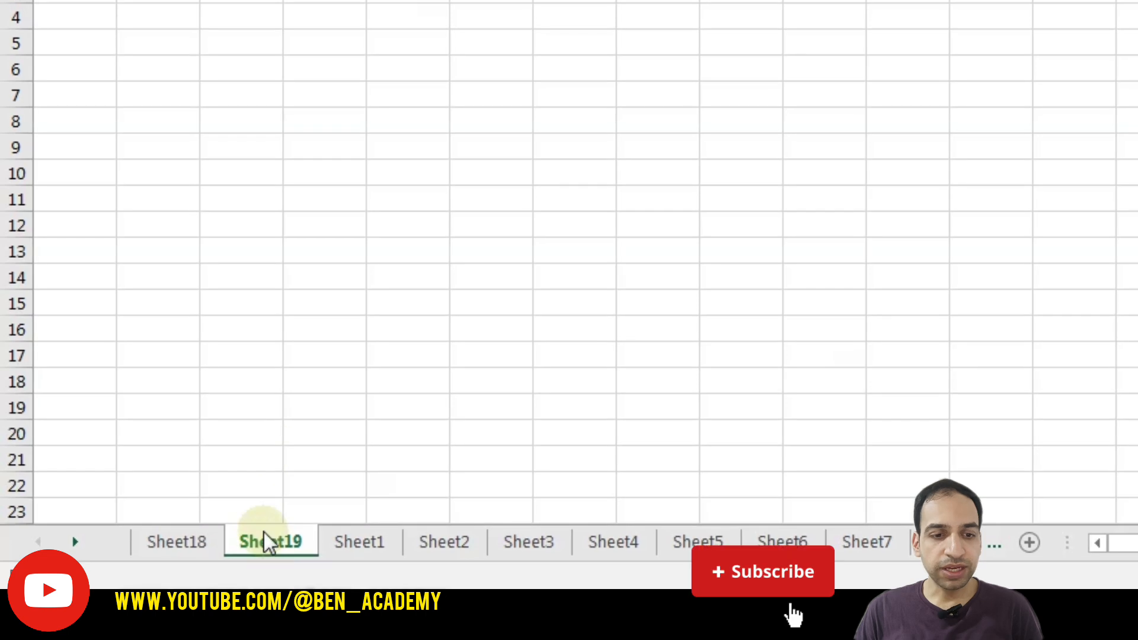
pyautogui.moveTo(273, 541); pyautogui.dragTo(269, 536)
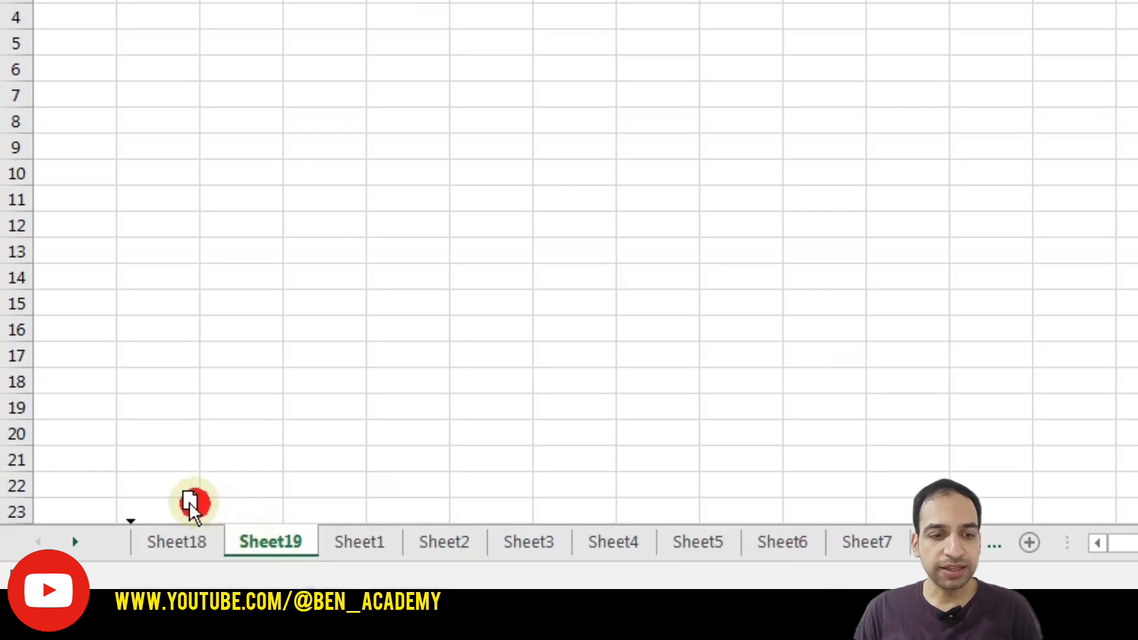
pyautogui.moveTo(134, 519); pyautogui.dragTo(133, 518)
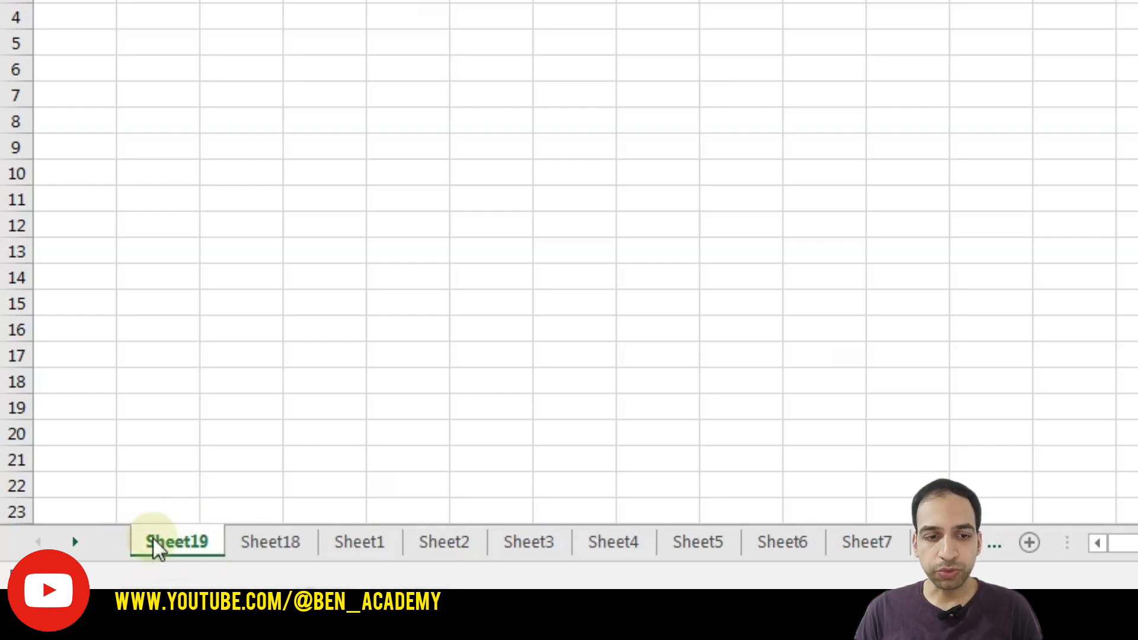
pyautogui.click(294, 533)
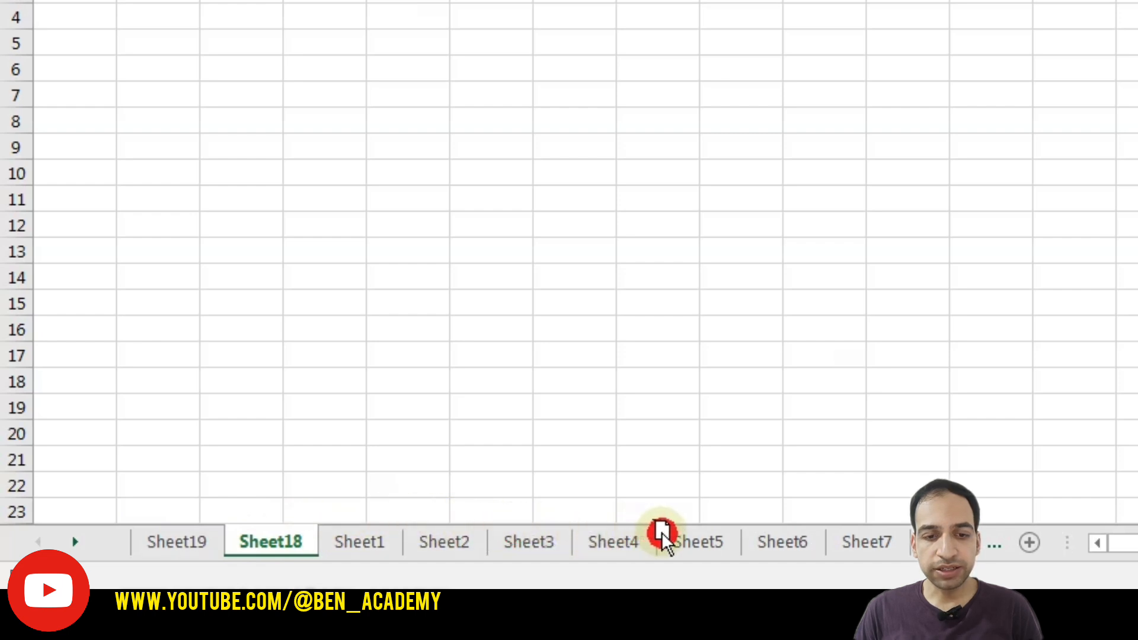
pyautogui.moveTo(662, 532); pyautogui.dragTo(662, 533)
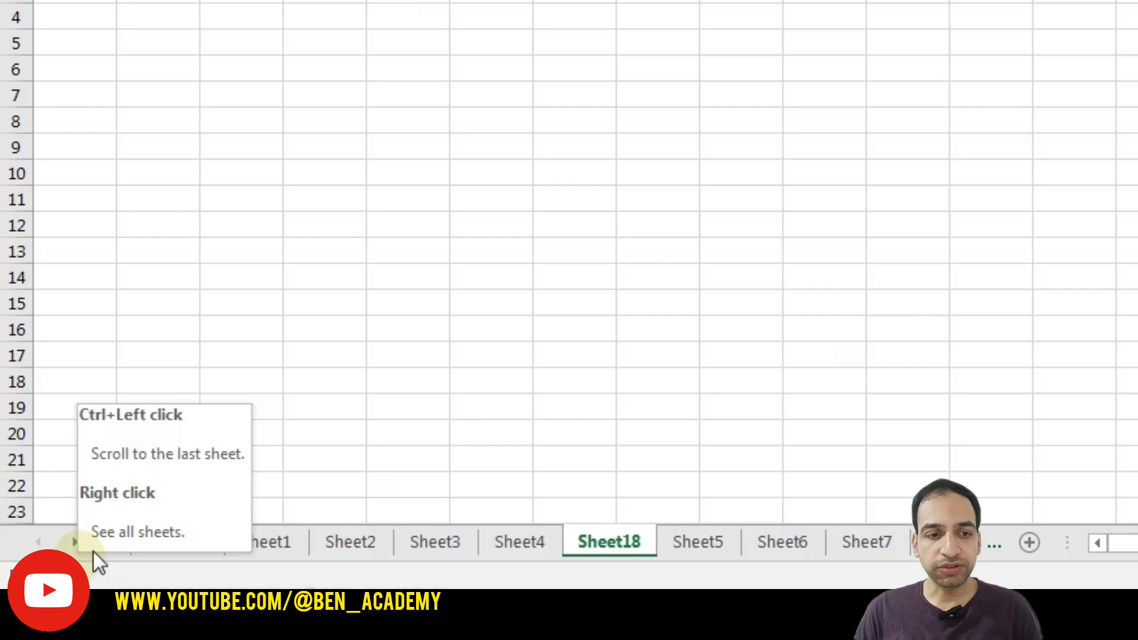
# - Use Move or Copy to place Sheet1 before Sheet12
pyautogui.click(244, 542)
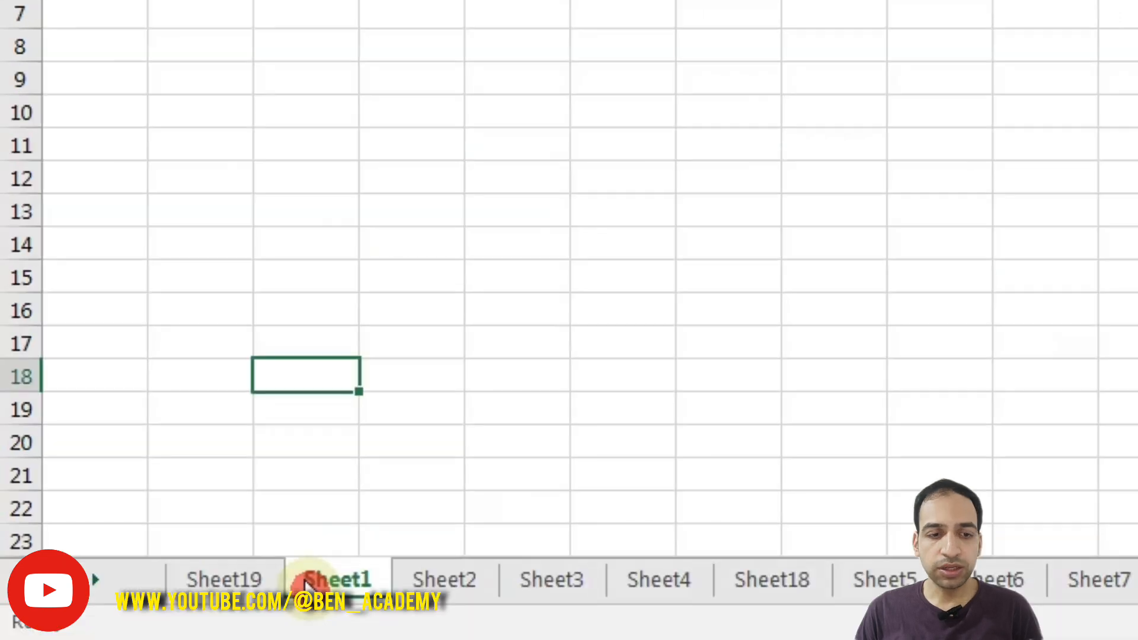
pyautogui.rightClick(333, 578)
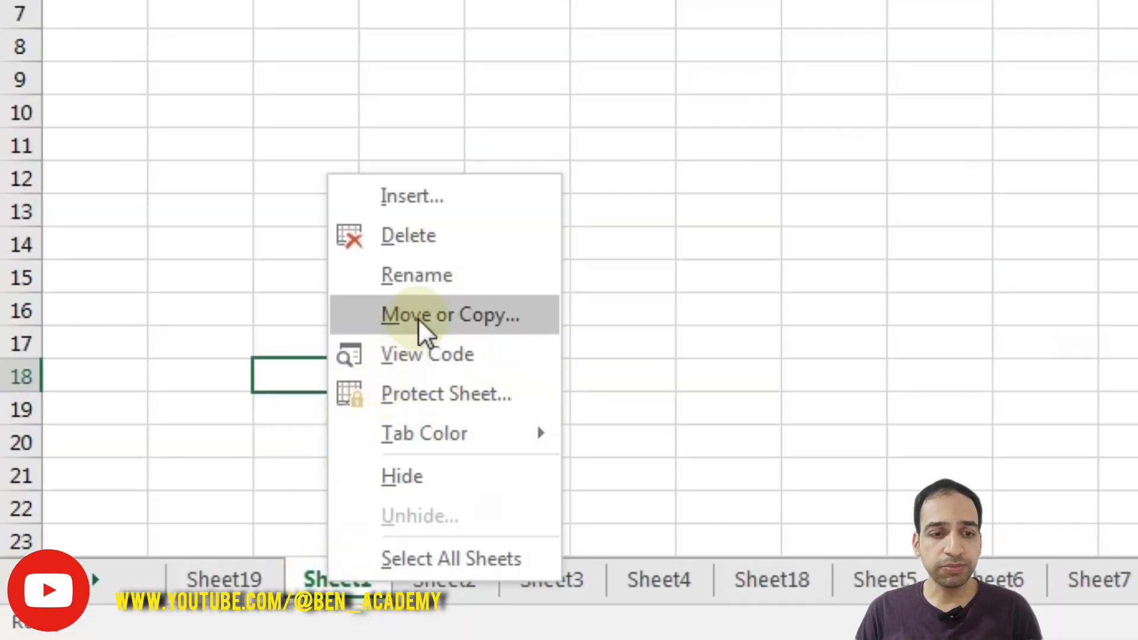
pyautogui.click(422, 325)
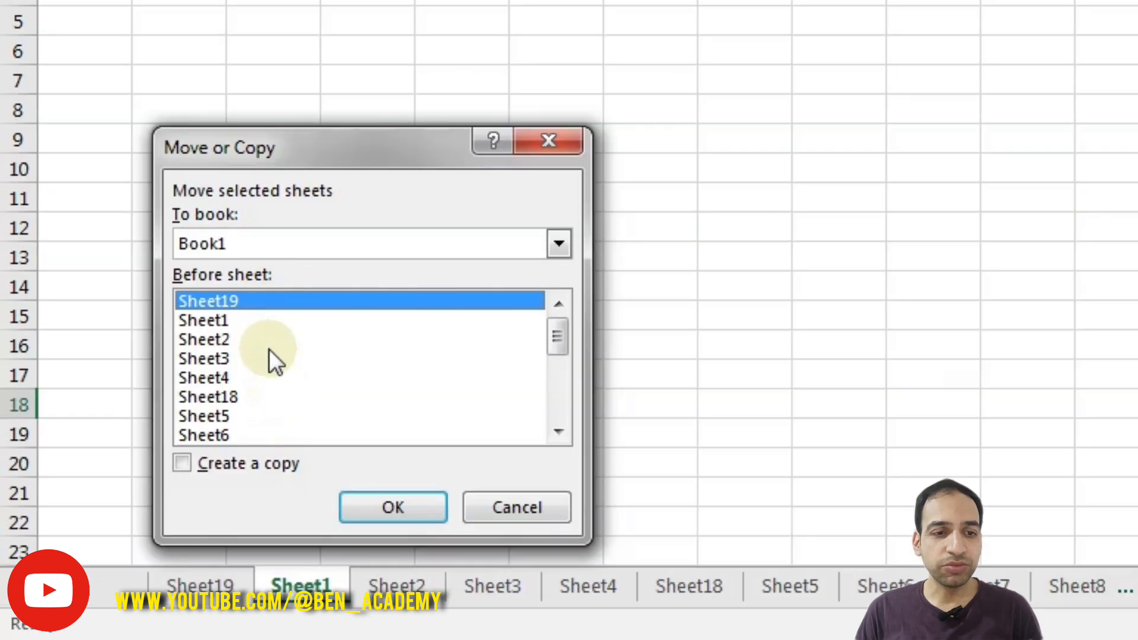
pyautogui.click(245, 416)
pyautogui.scroll(-3, 261, 403)
pyautogui.click(204, 379)
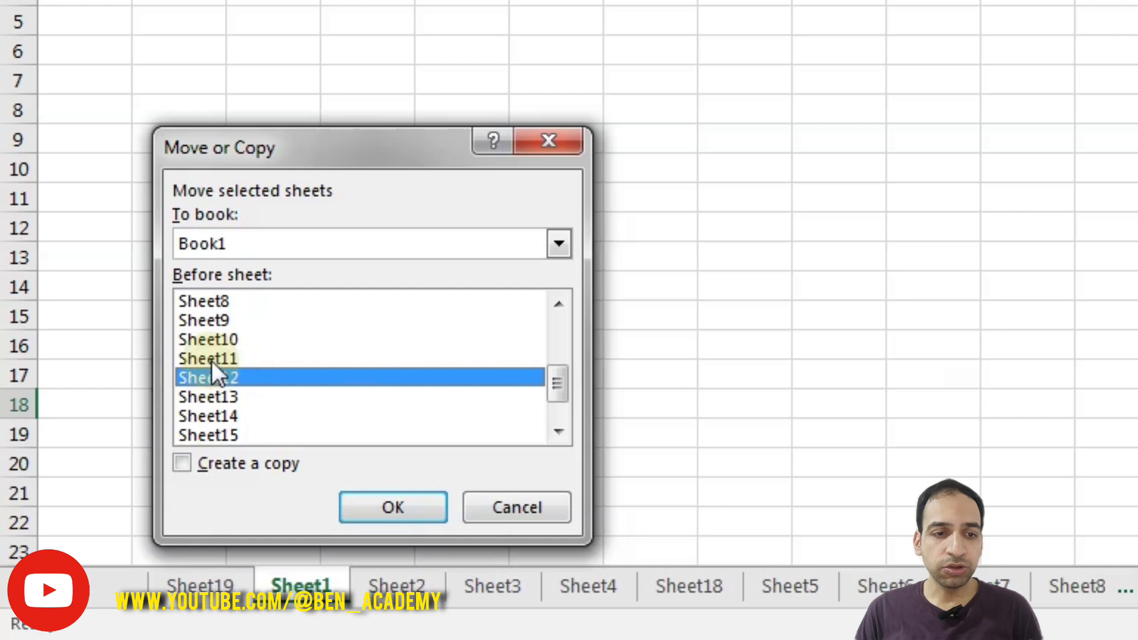
pyautogui.click(401, 503)
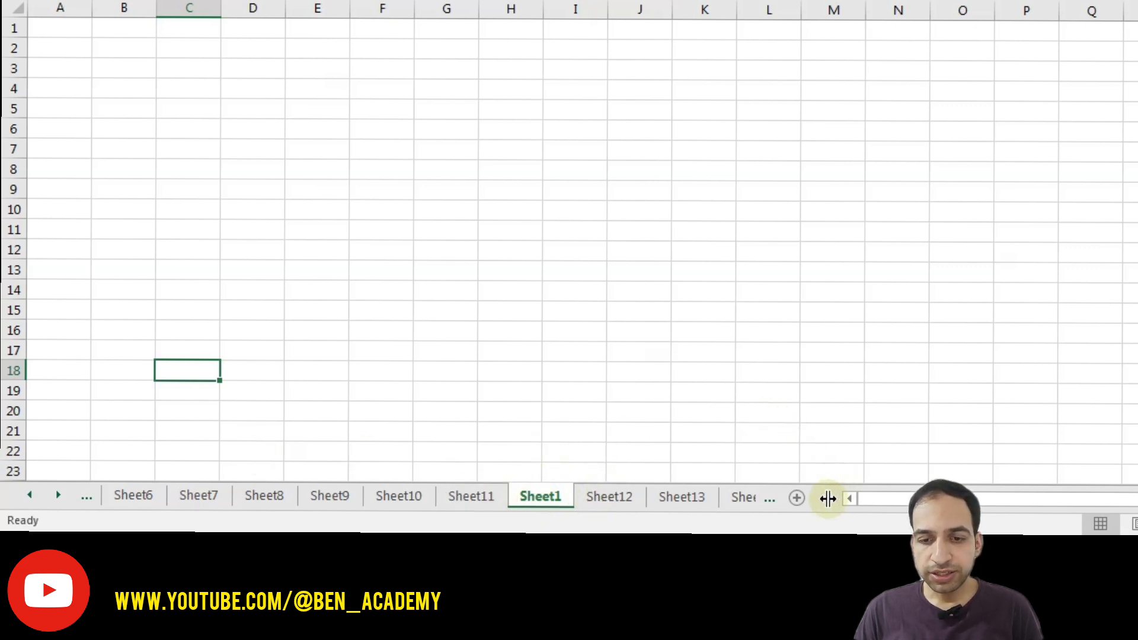
# - Widen the tab area and scroll the tabs left to show Sheet19 and Sheet2, selecting Sheet19
pyautogui.moveTo(828, 499); pyautogui.dragTo(943, 498)
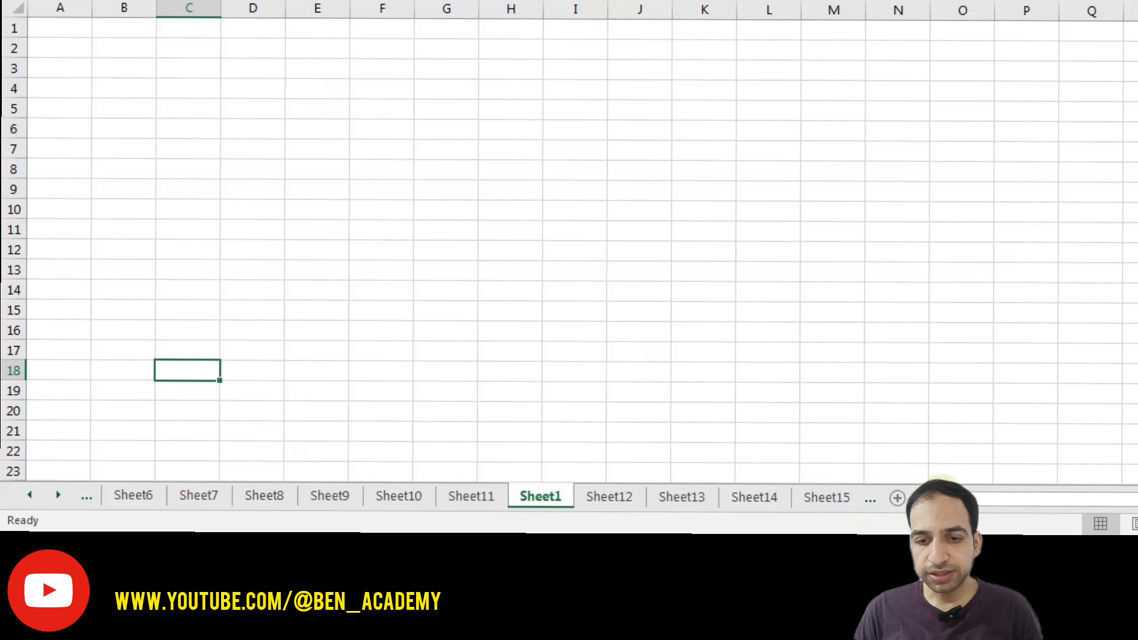
pyautogui.moveTo(1020, 496); pyautogui.dragTo(1085, 493)
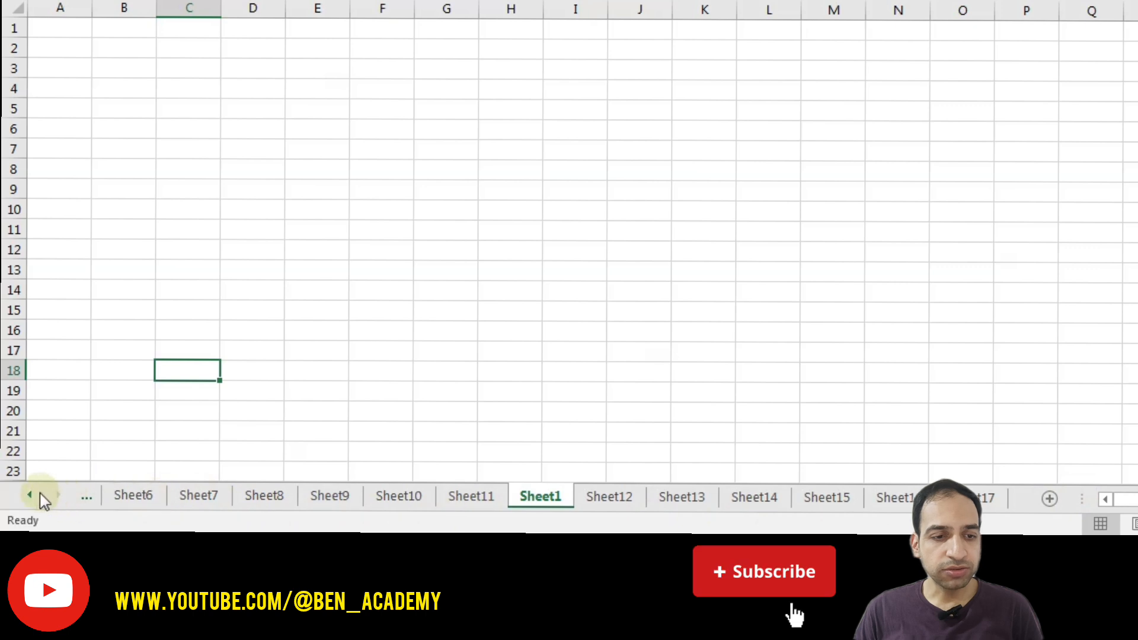
pyautogui.click(31, 496)
pyautogui.click(30, 495)
pyautogui.click(31, 495)
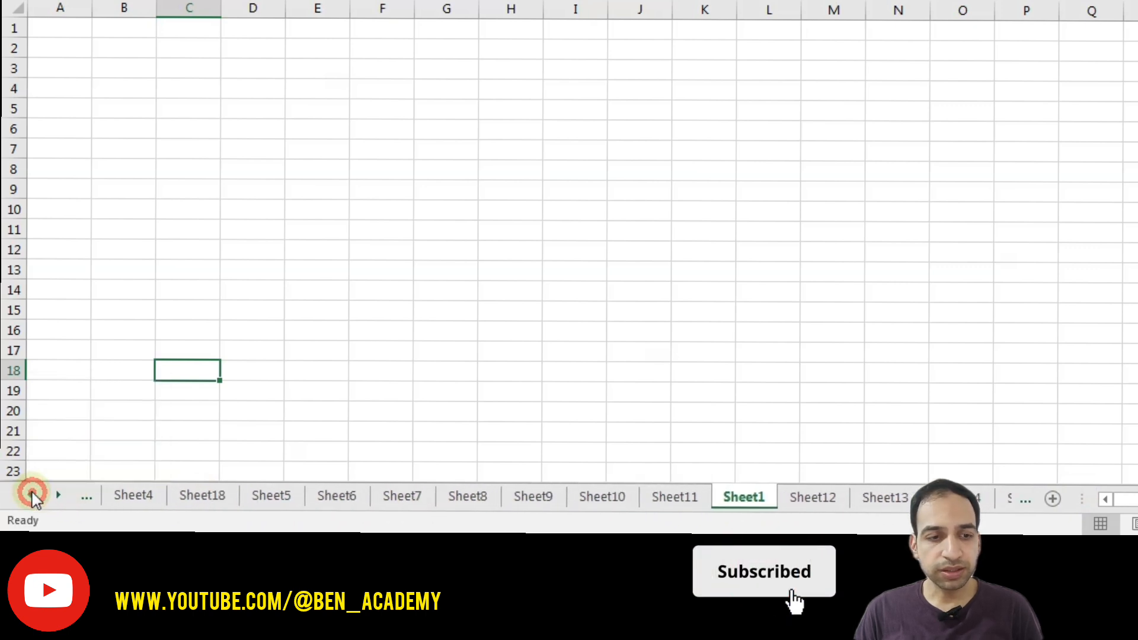
pyautogui.click(31, 496)
pyautogui.click(31, 495)
pyautogui.click(30, 495)
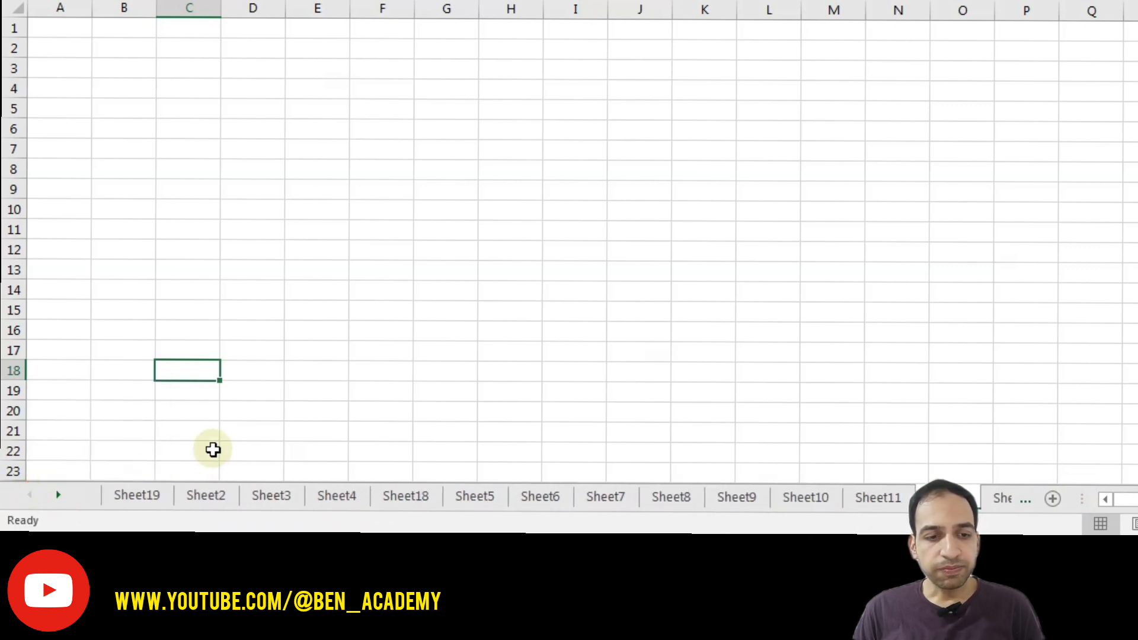
pyautogui.click(177, 500)
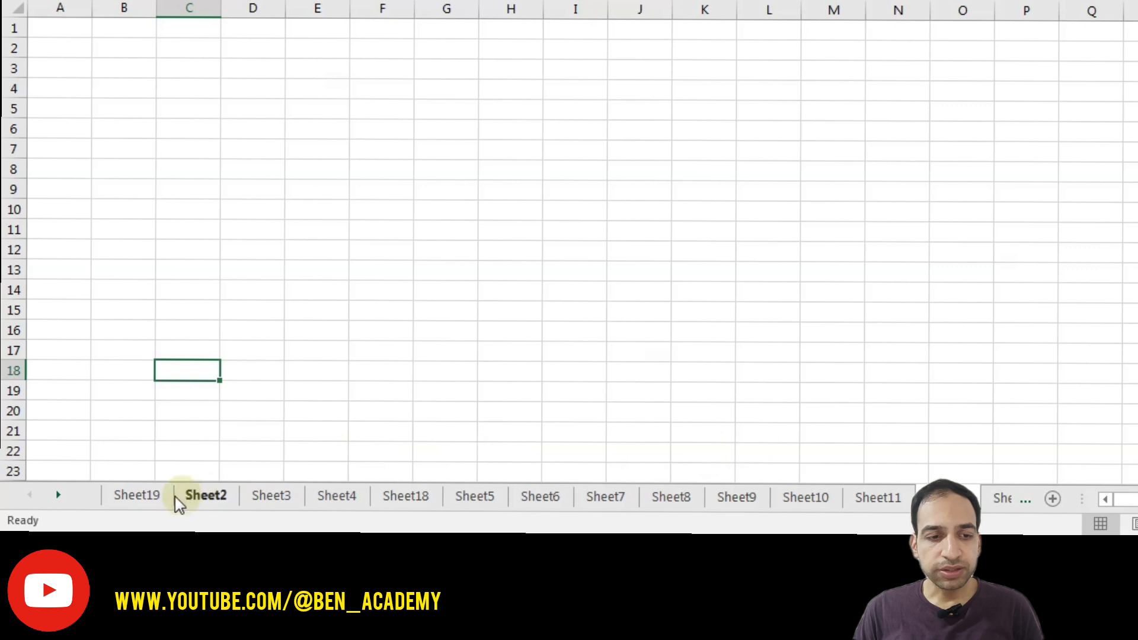
pyautogui.click(140, 496)
# - Delete Sheet19 and bring up Rename on the Sheet2 tab
pyautogui.rightClick(131, 496)
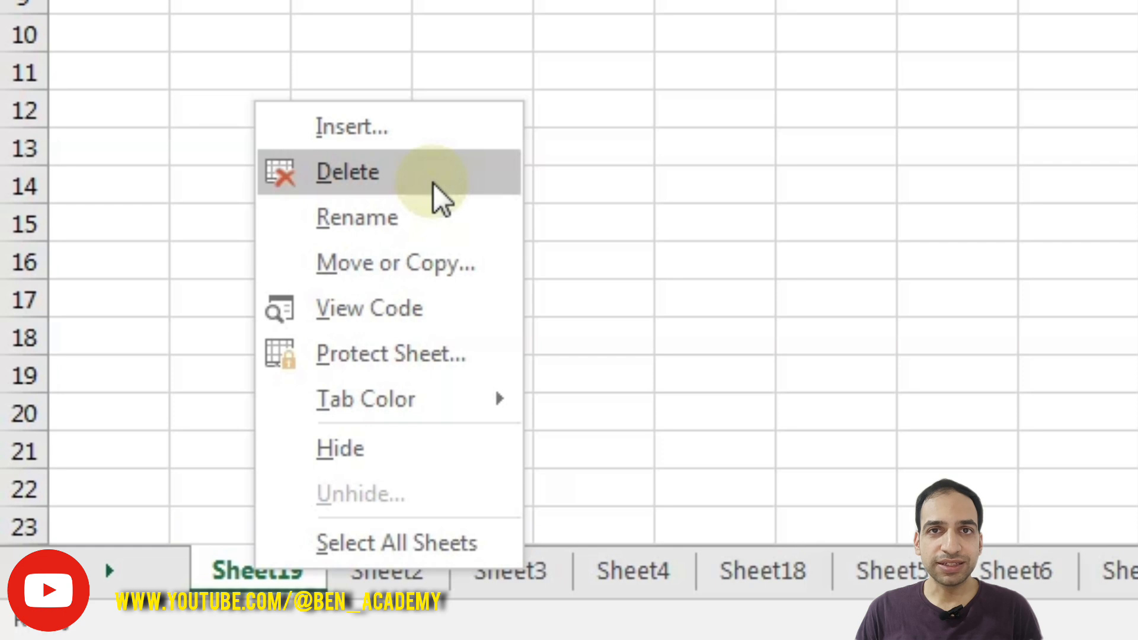
pyautogui.click(379, 175)
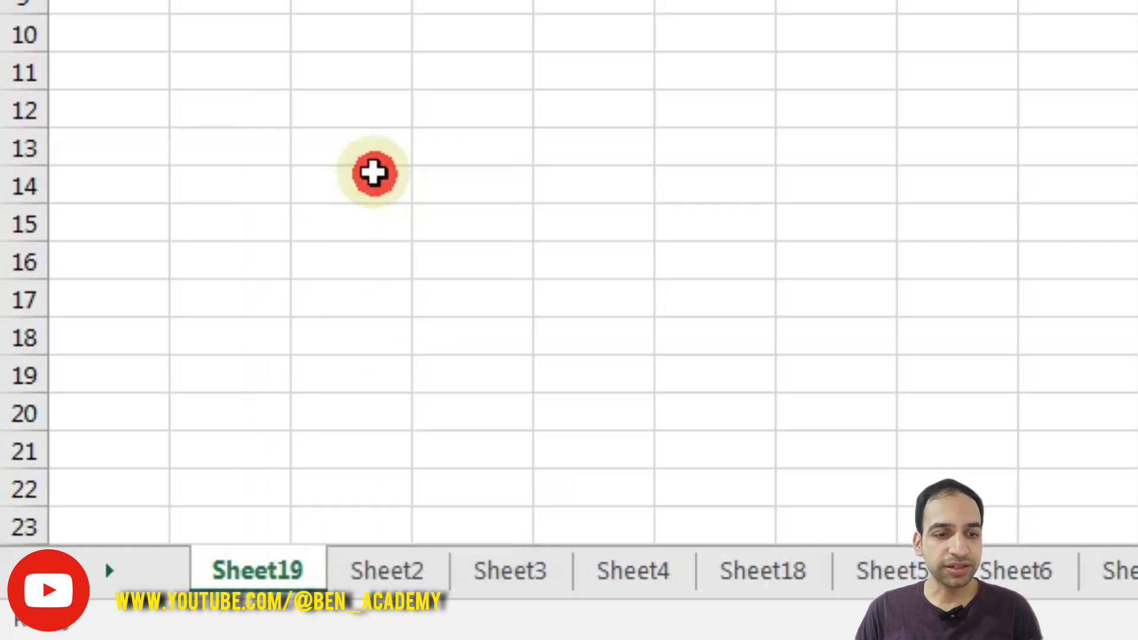
pyautogui.rightClick(274, 558)
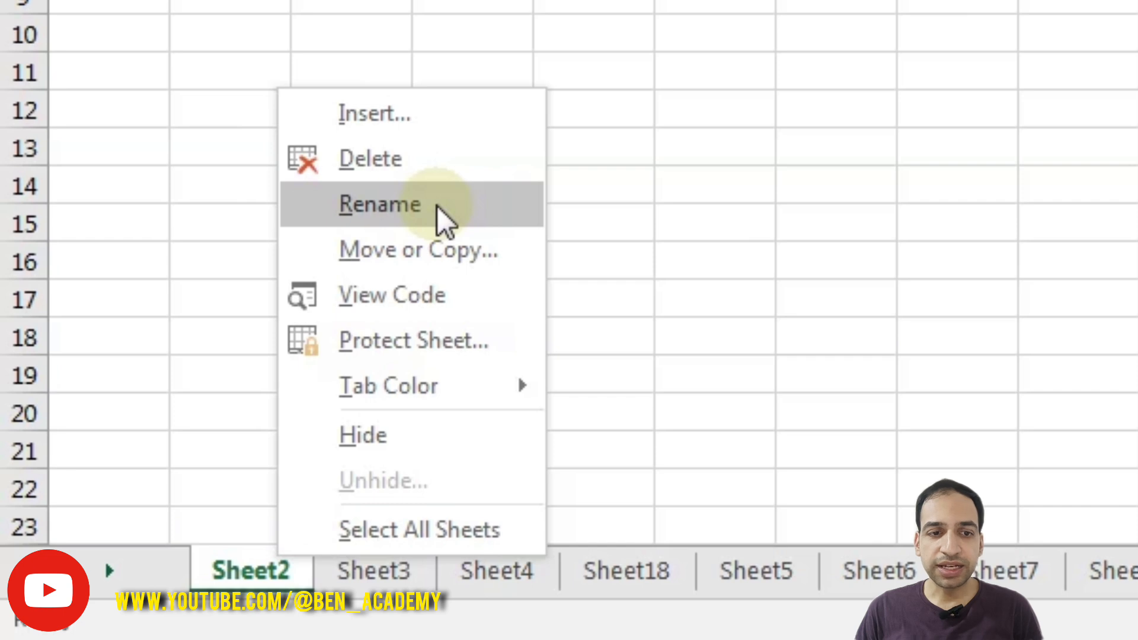
pyautogui.click(436, 204)
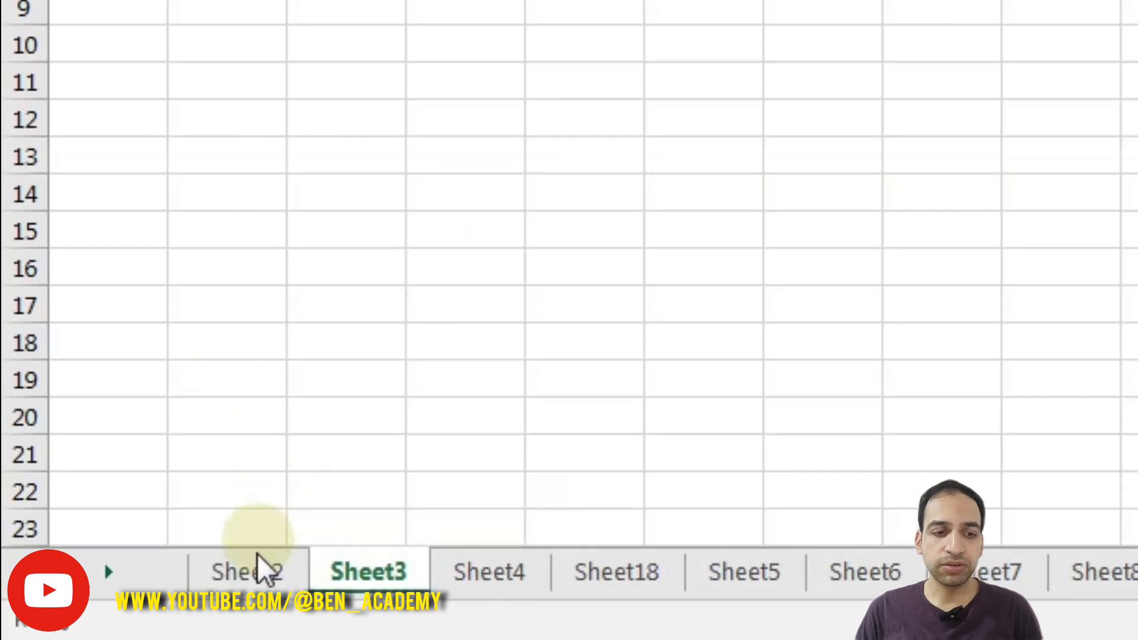
# - Rename Sheet2 to INPUT and Sheet3 to INPUT OIIO_YU6
pyautogui.click(252, 563)
pyautogui.doubleClick(255, 566)
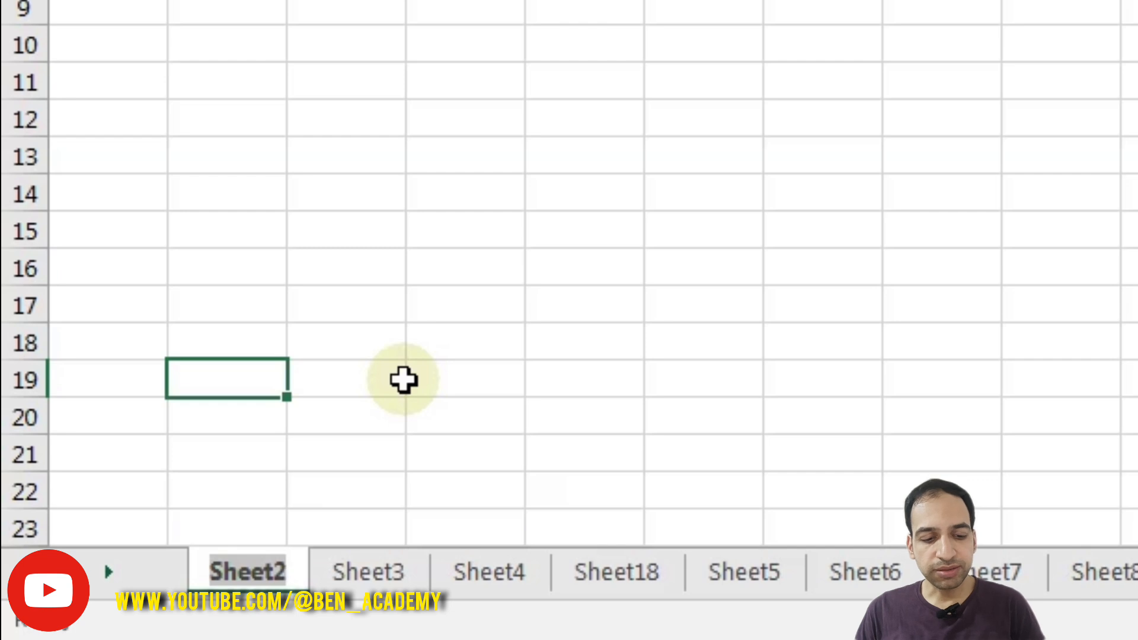
pyautogui.write('INPUT')
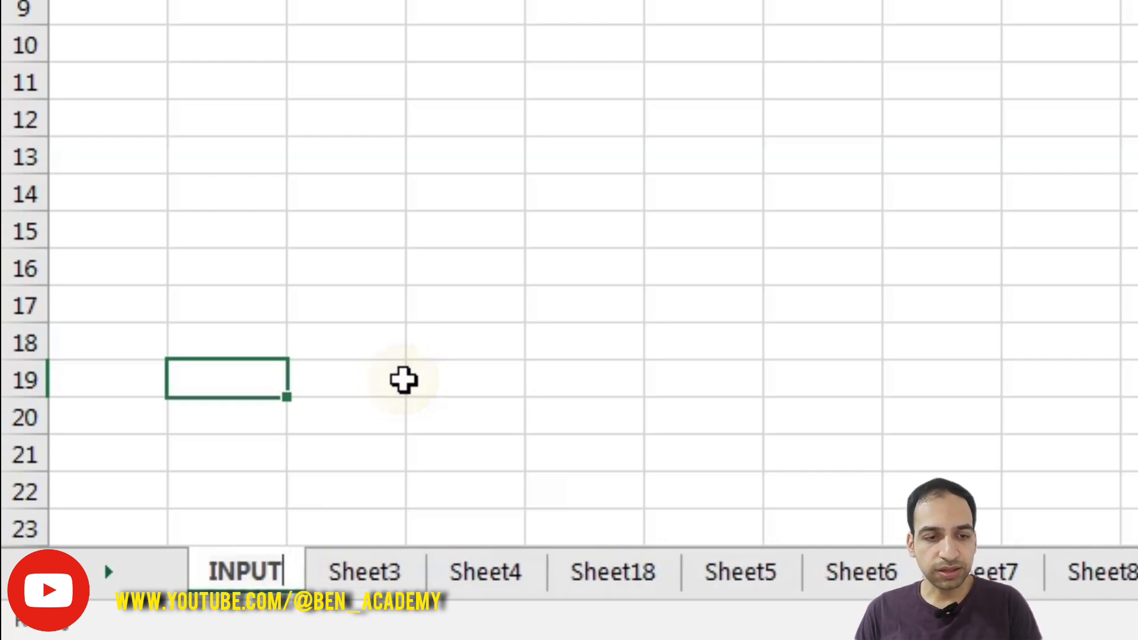
pyautogui.press('Return')
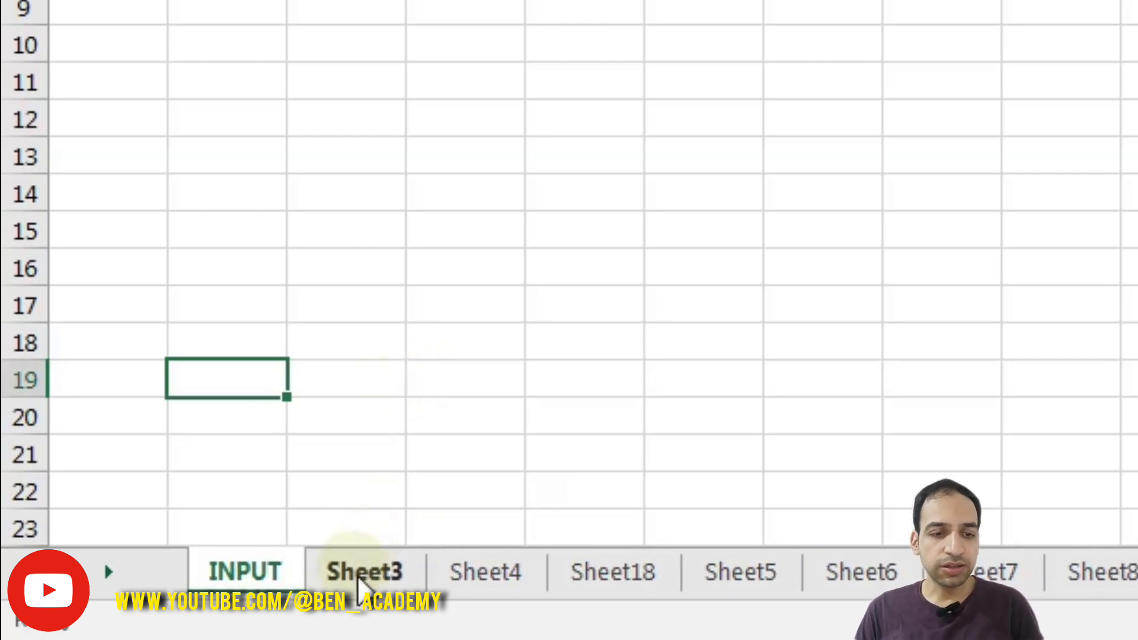
pyautogui.doubleClick(361, 577)
pyautogui.write('INP')
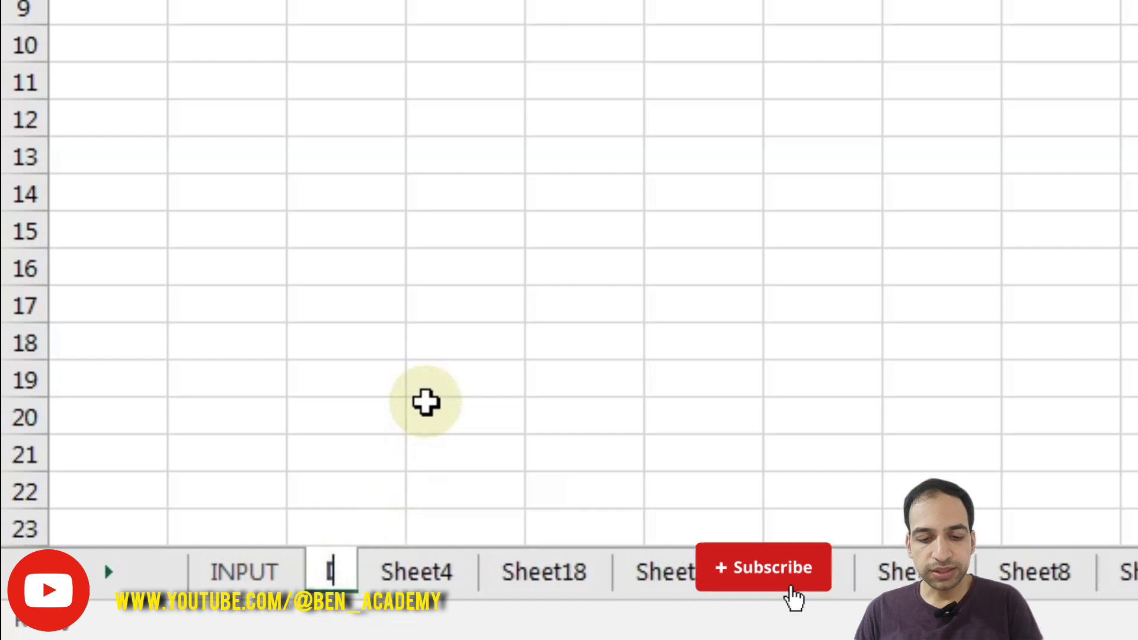
pyautogui.write('UT ')
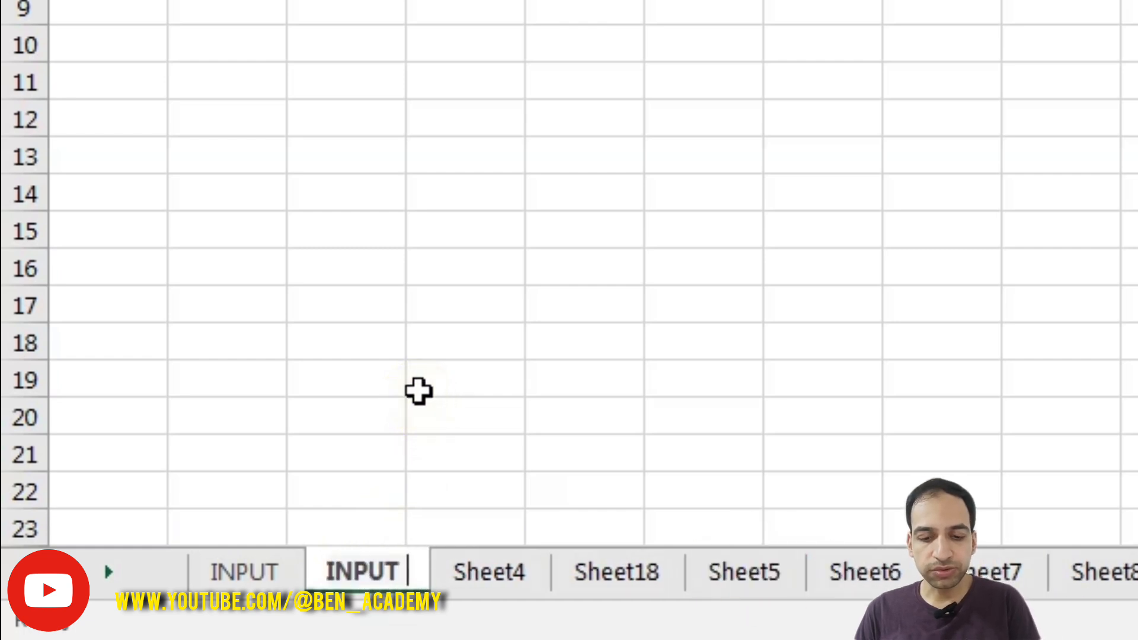
pyautogui.write('OIIO_YU6')
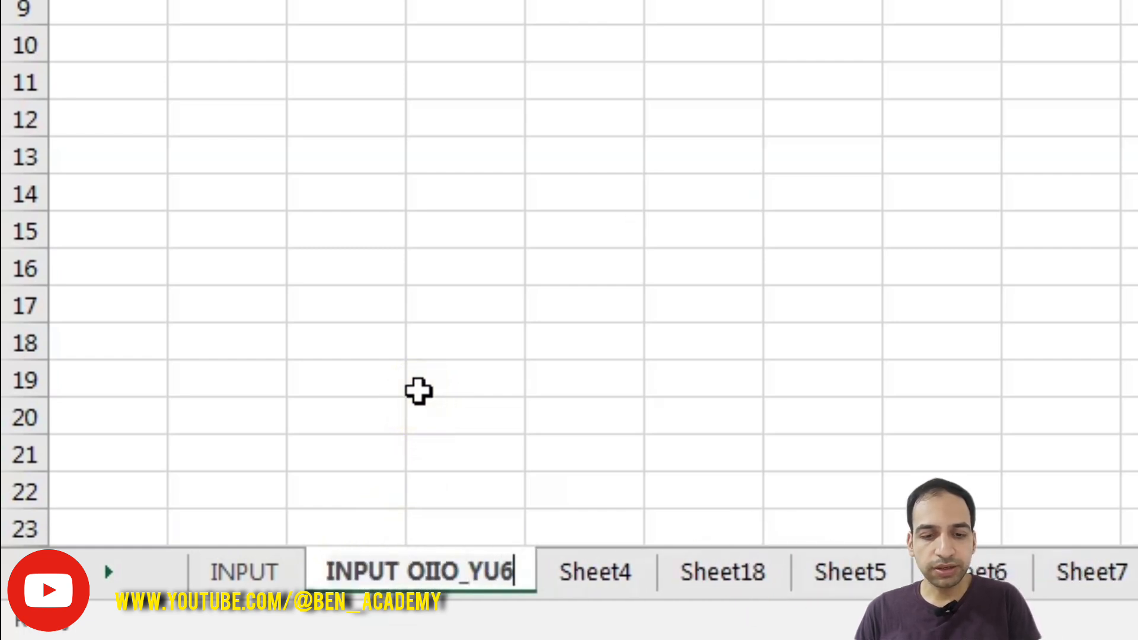
pyautogui.rightClick(244, 572)
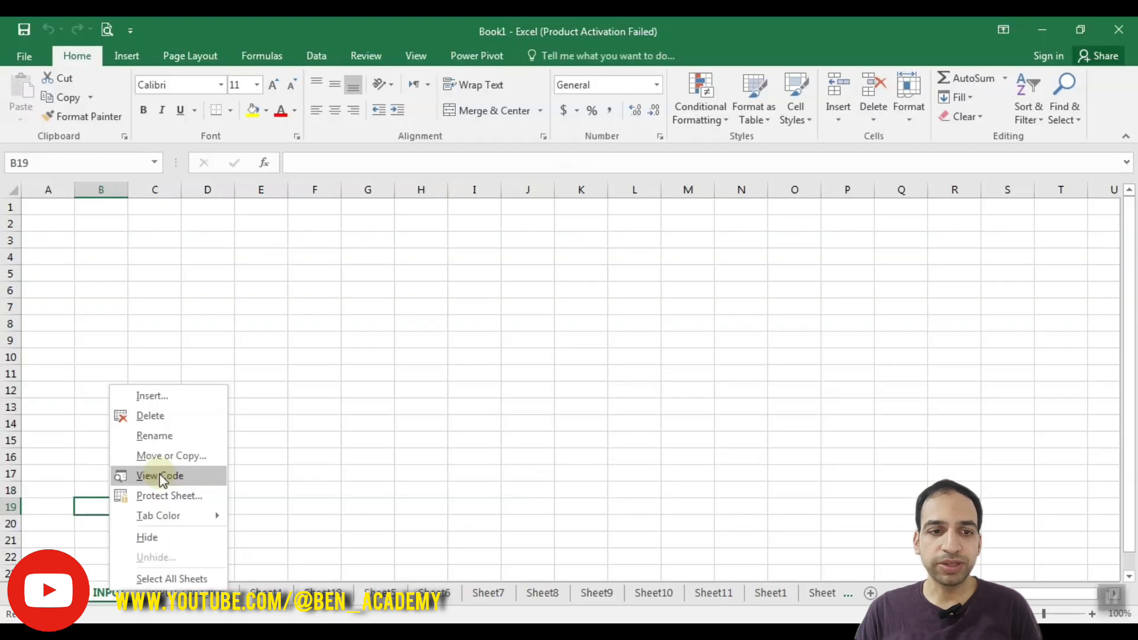
pyautogui.click(343, 319)
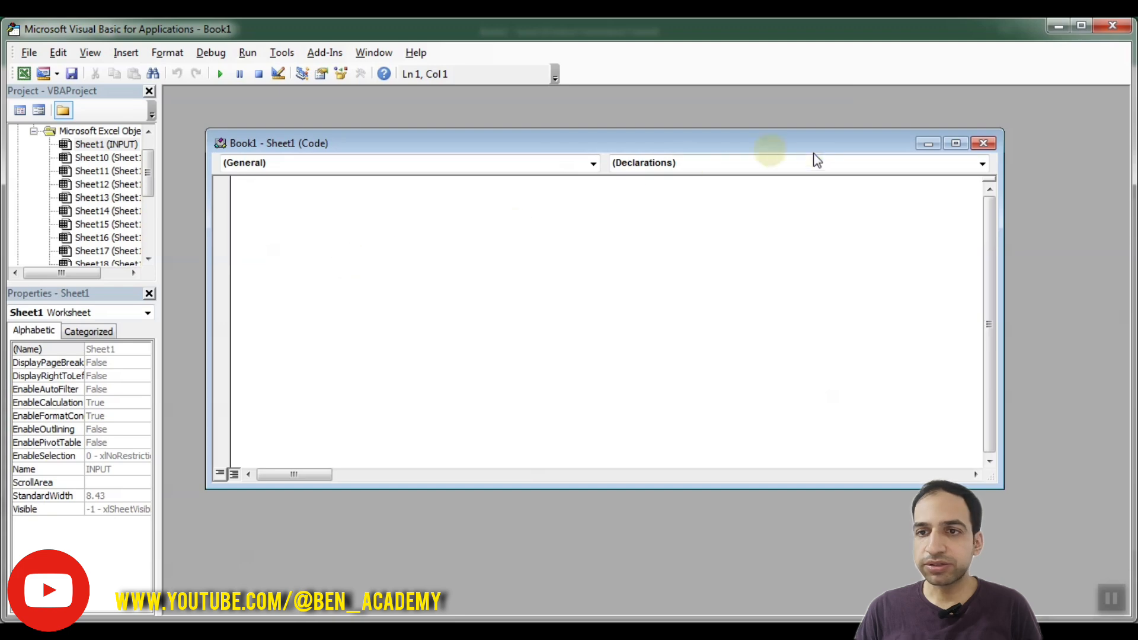
pyautogui.click(1112, 26)
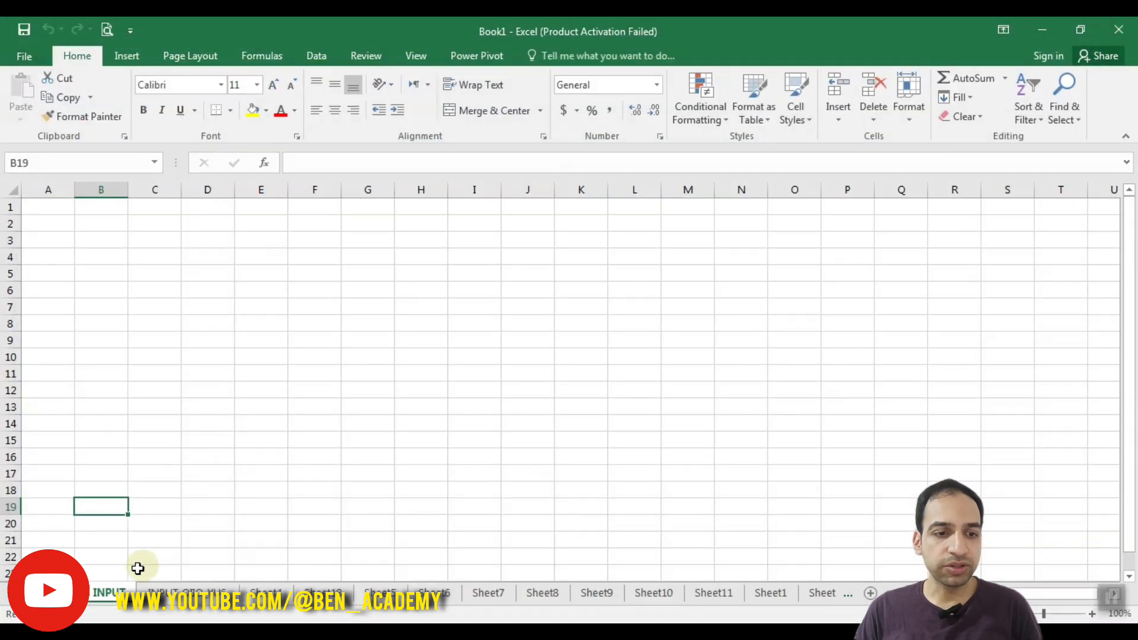
pyautogui.rightClick(112, 593)
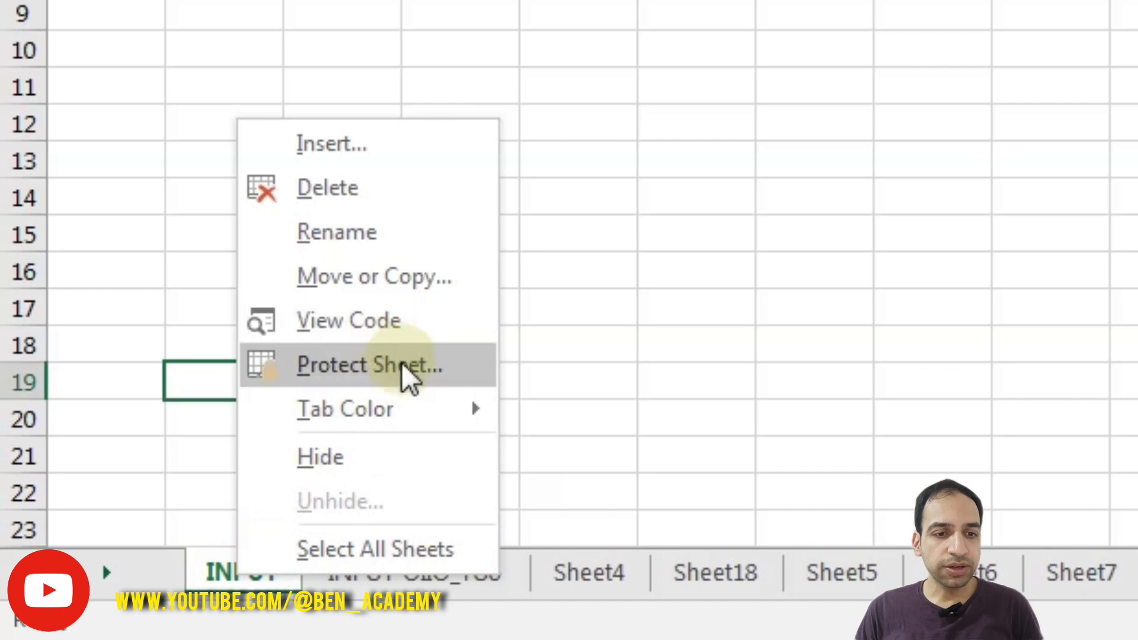
pyautogui.click(335, 370)
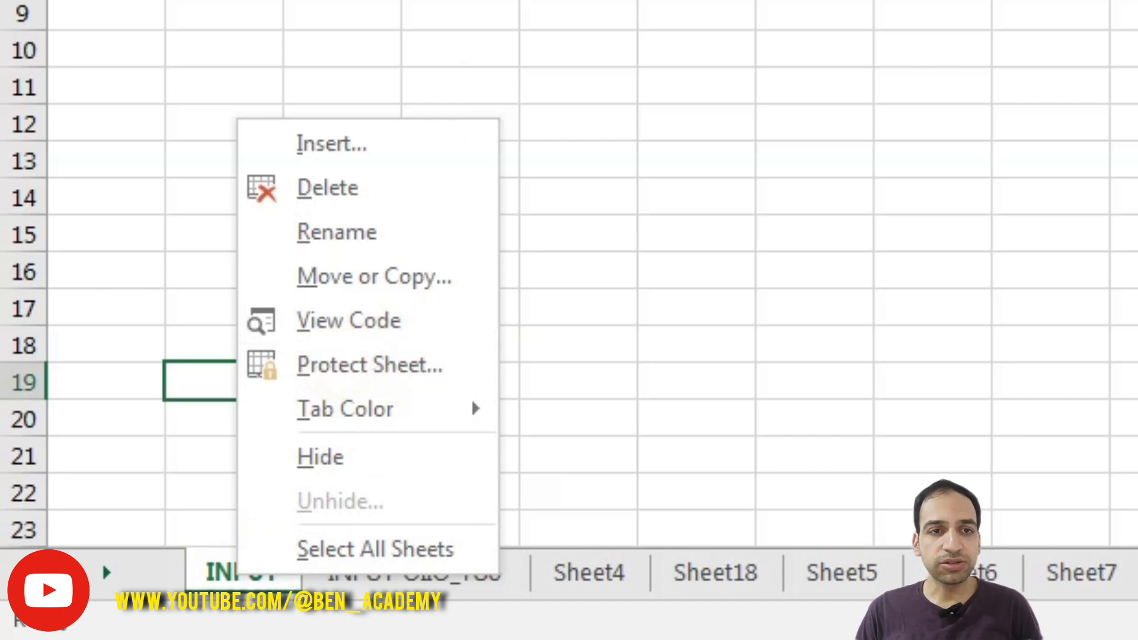
pyautogui.click(297, 97)
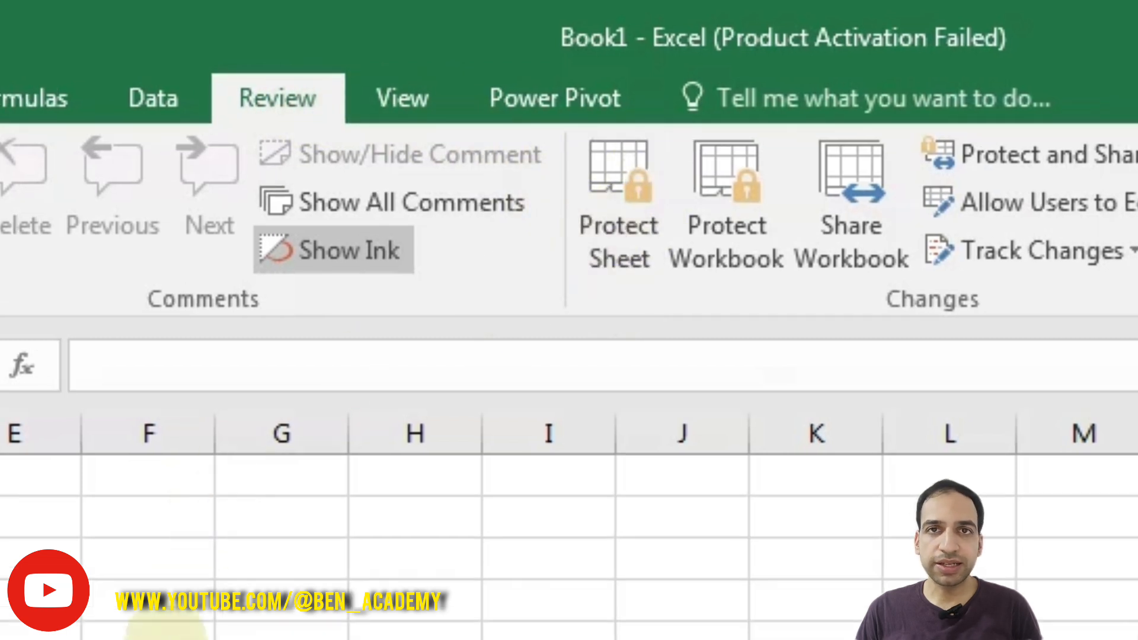
pyautogui.rightClick(165, 514)
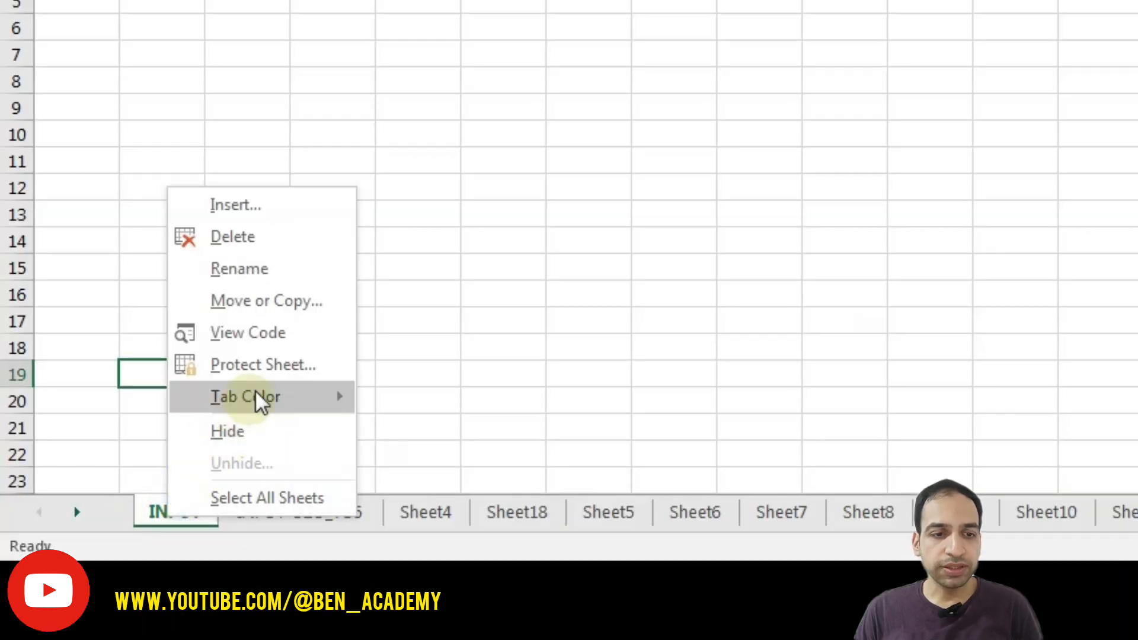
pyautogui.click(270, 365)
pyautogui.moveTo(243, 158); pyautogui.dragTo(673, 31)
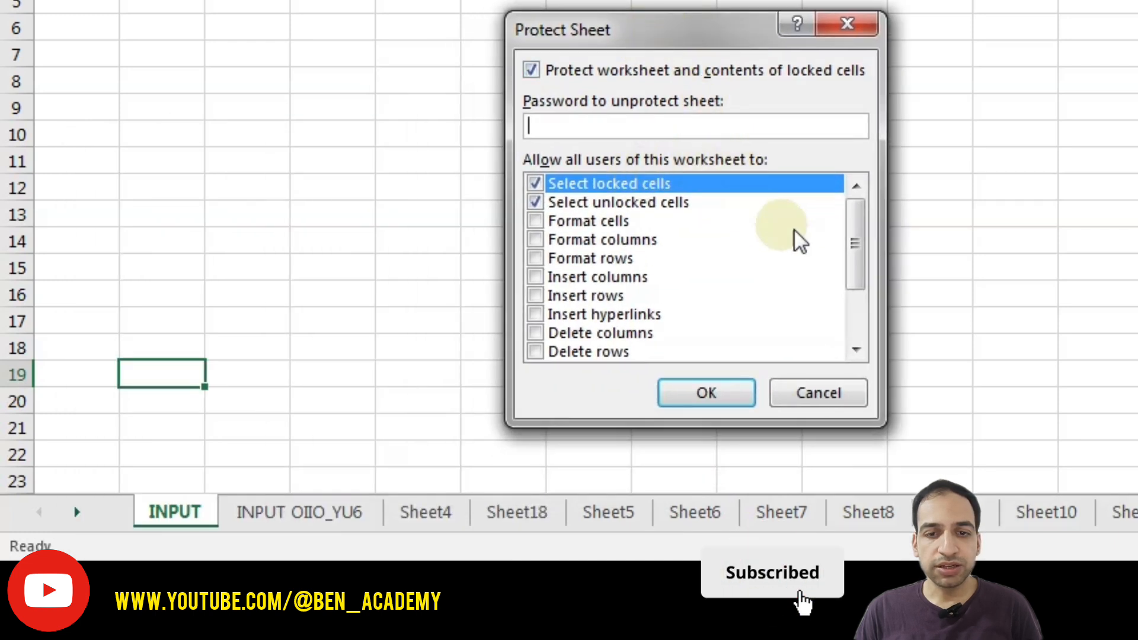
pyautogui.moveTo(856, 232)
pyautogui.mouseDown()
pyautogui.moveTo(853, 298)
pyautogui.moveTo(855, 210)
pyautogui.mouseUp()
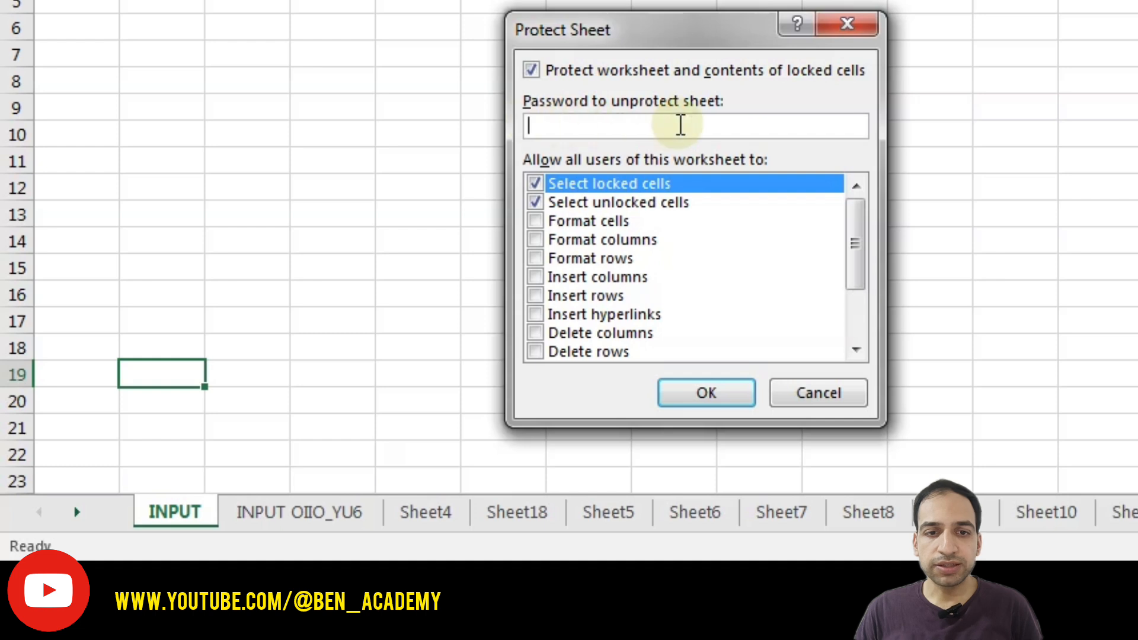
pyautogui.click(820, 399)
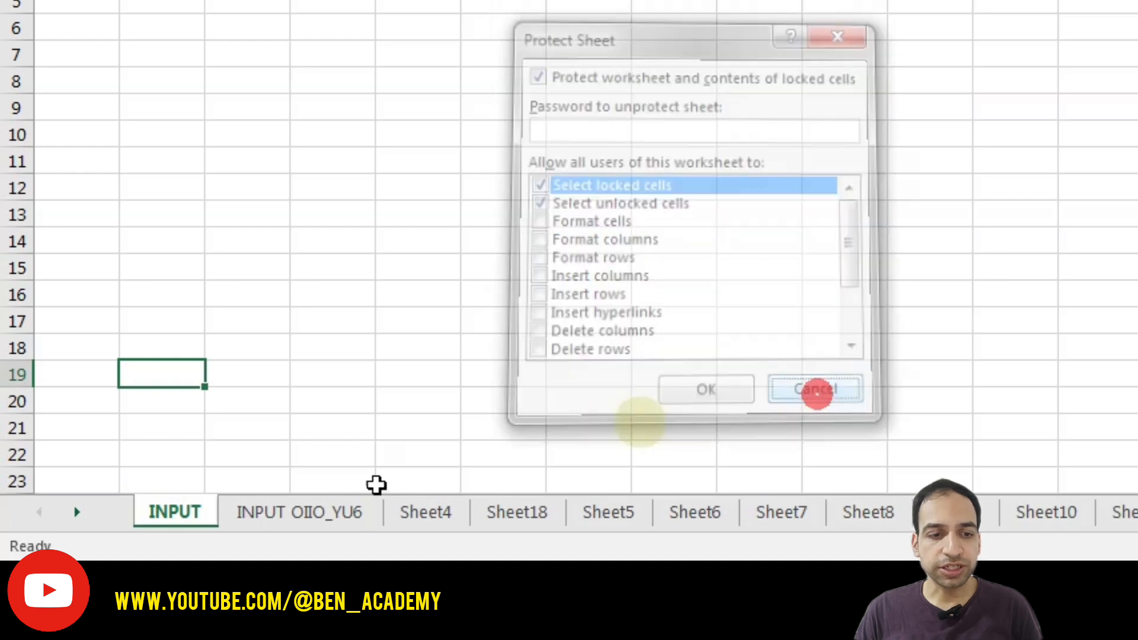
# - Set the INPUT sheet's tab colour to Red
pyautogui.rightClick(170, 514)
pyautogui.moveTo(282, 395)
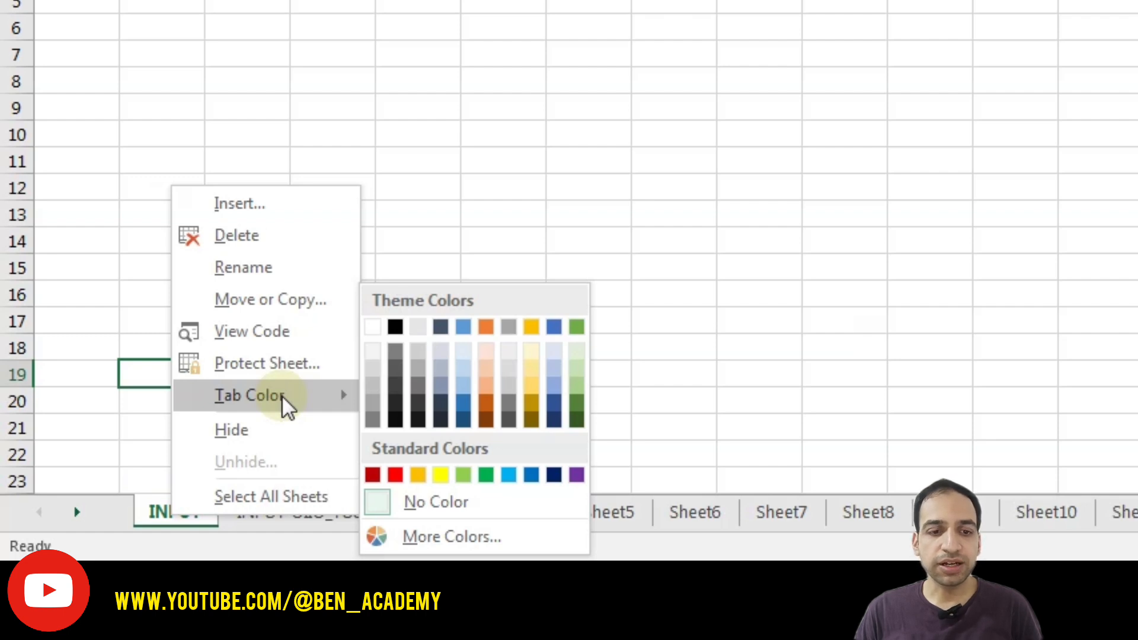
pyautogui.click(396, 475)
pyautogui.click(389, 367)
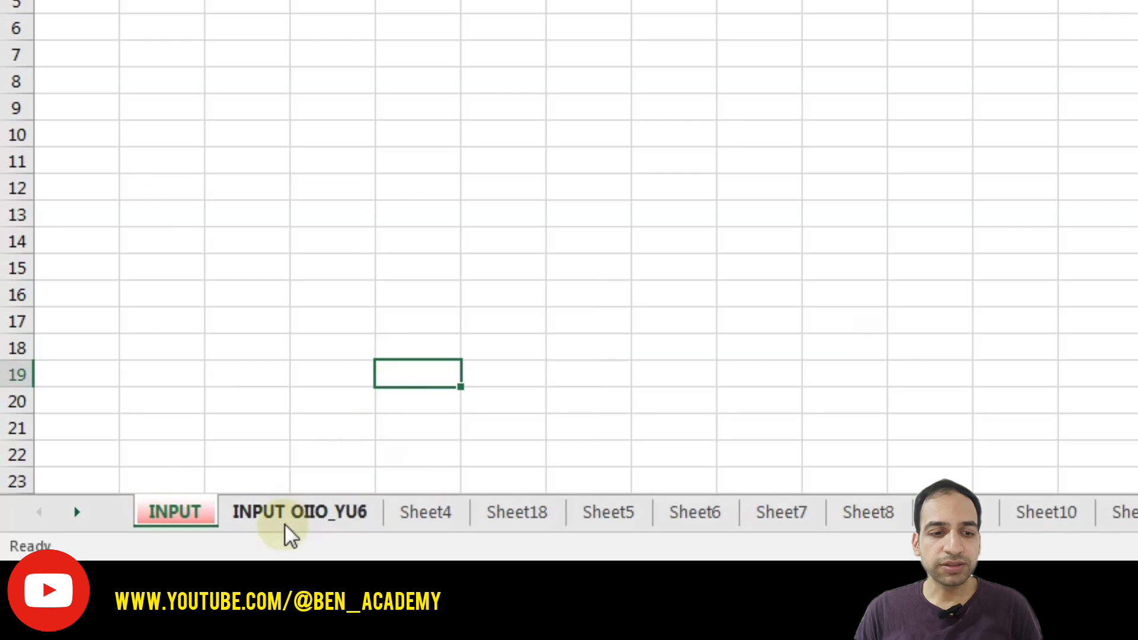
# - Set the Sheet6 tab colour to Yellow and switch sheets to see it
pyautogui.rightClick(688, 511)
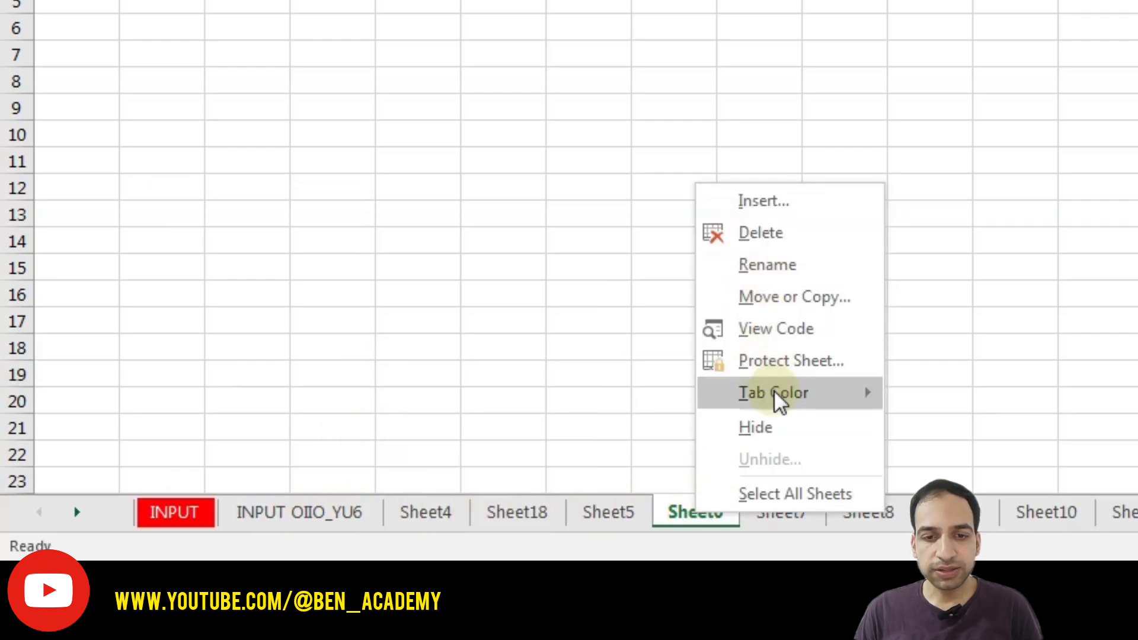
pyautogui.moveTo(775, 392)
pyautogui.click(966, 474)
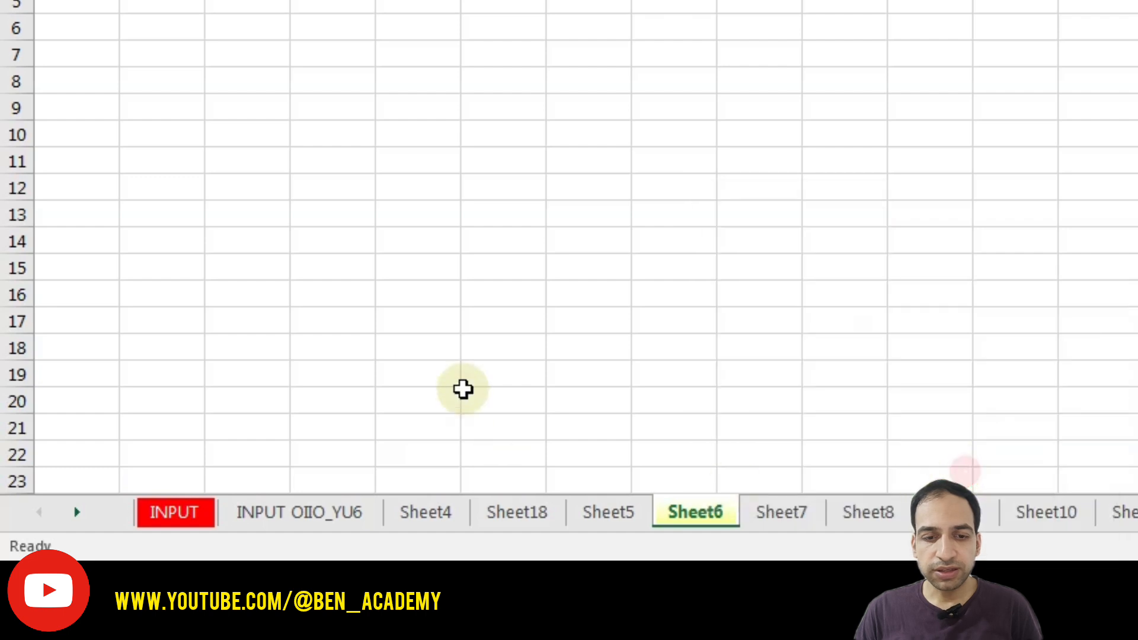
pyautogui.click(466, 393)
pyautogui.click(485, 514)
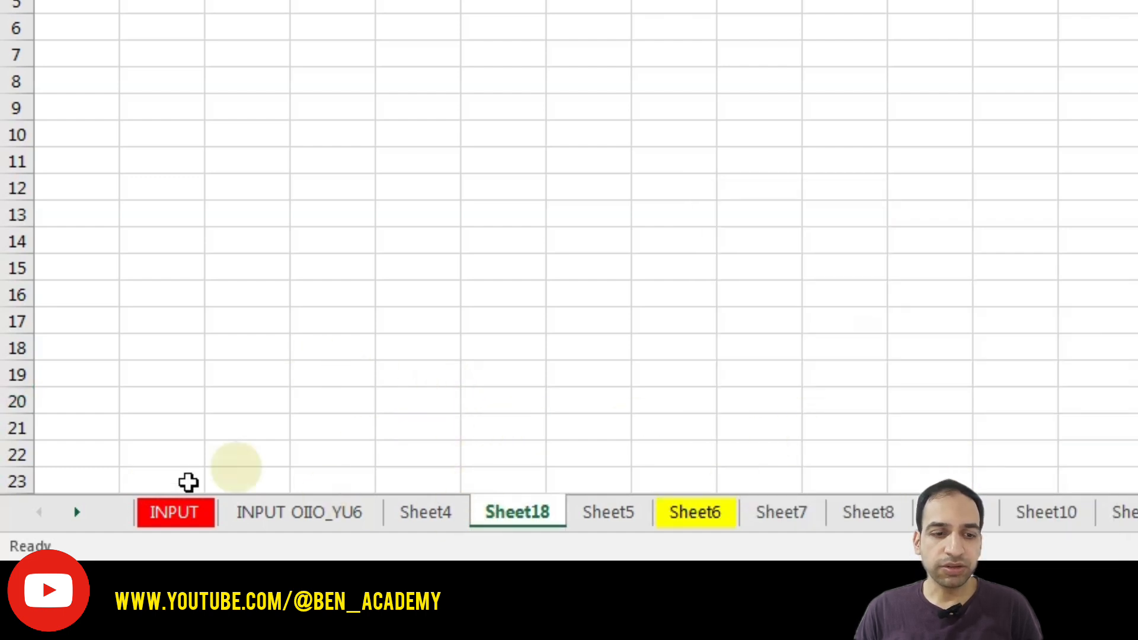
pyautogui.click(82, 506)
pyautogui.click(81, 507)
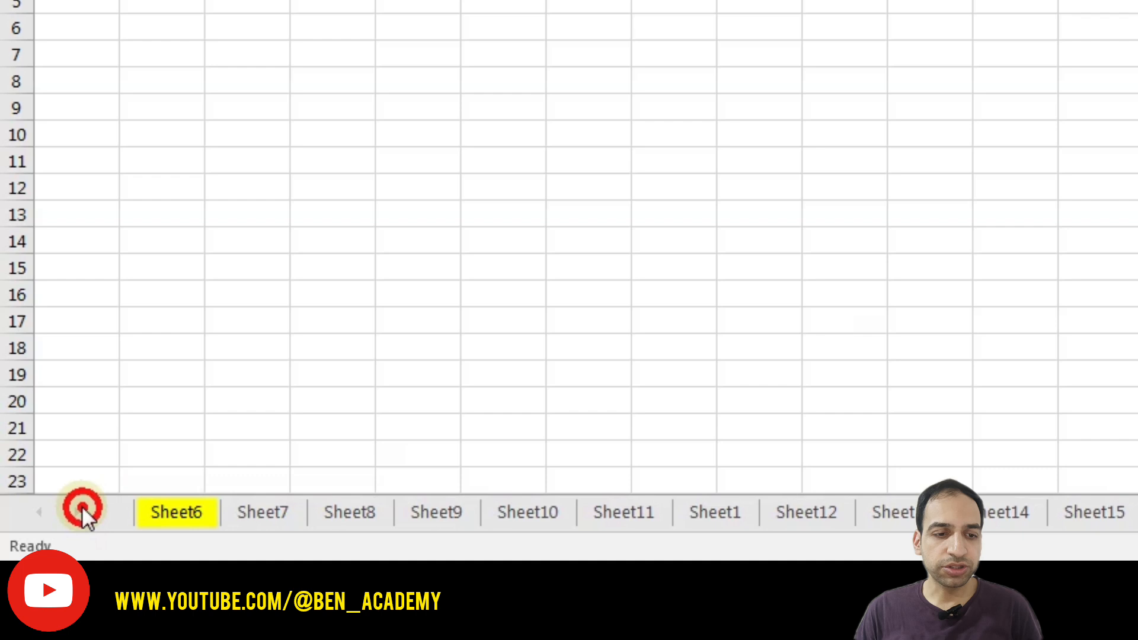
pyautogui.click(40, 515)
pyautogui.click(41, 514)
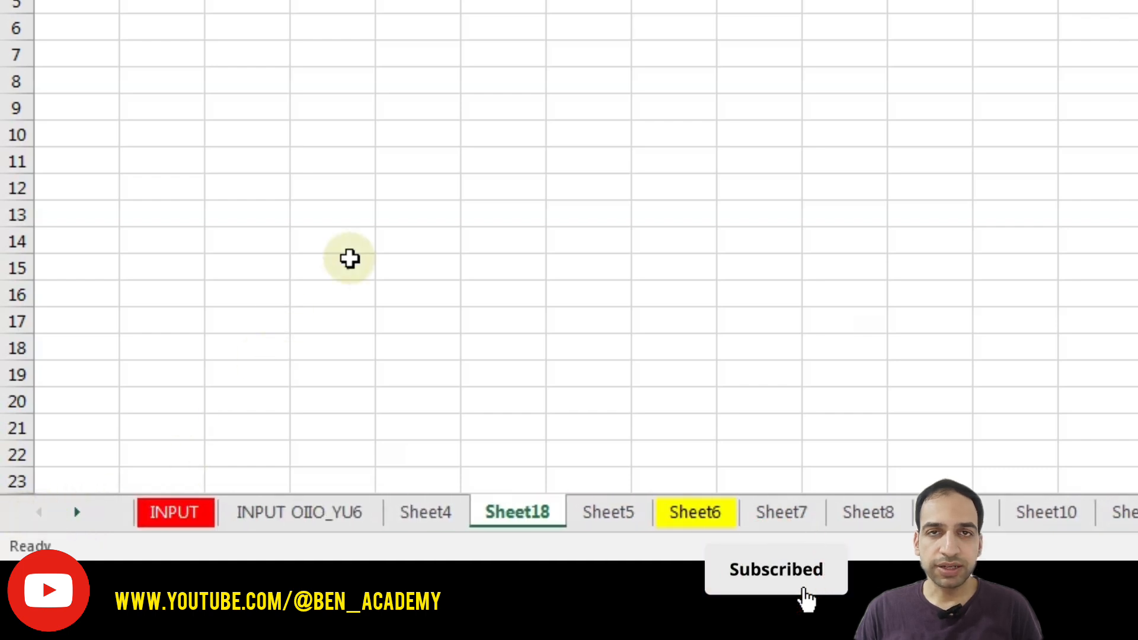
# - Hide the INPUT OIIO_YU6 worksheet
pyautogui.click(183, 512)
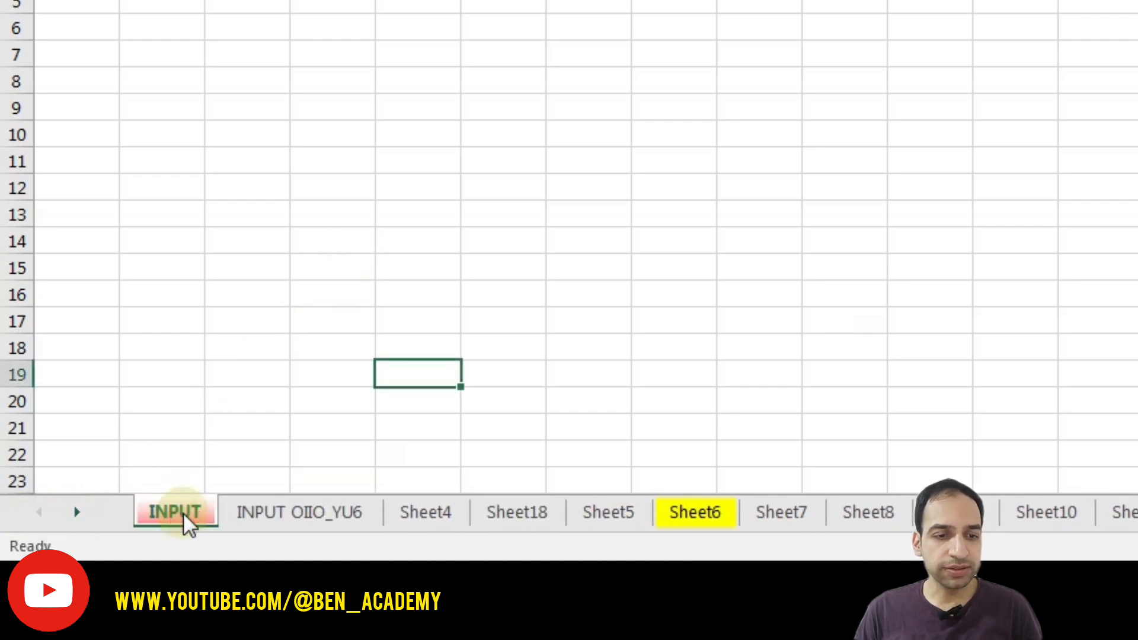
pyautogui.click(261, 517)
pyautogui.rightClick(317, 511)
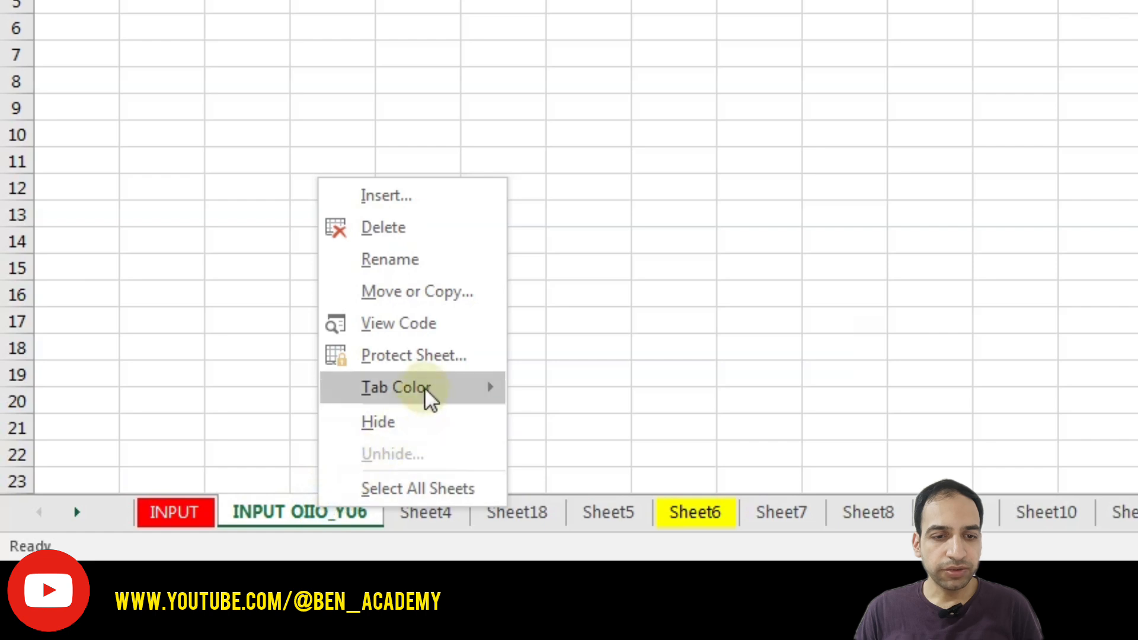
pyautogui.click(429, 423)
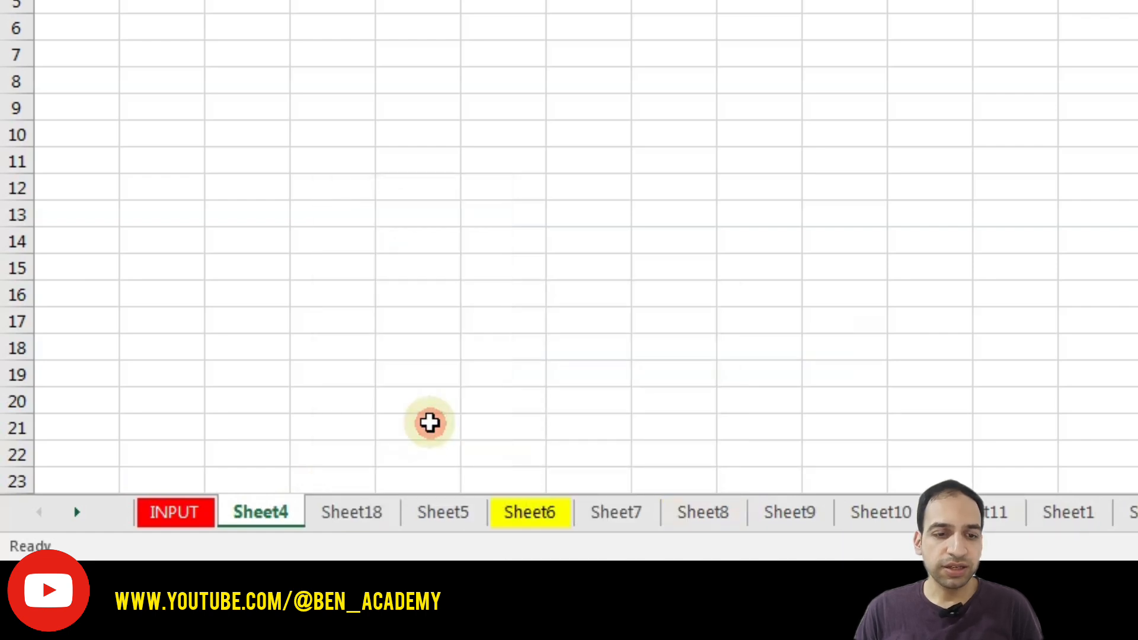
# - Unhide INPUT OIIO_YU6 from the Sheet4 tab's Unhide list
pyautogui.rightClick(267, 511)
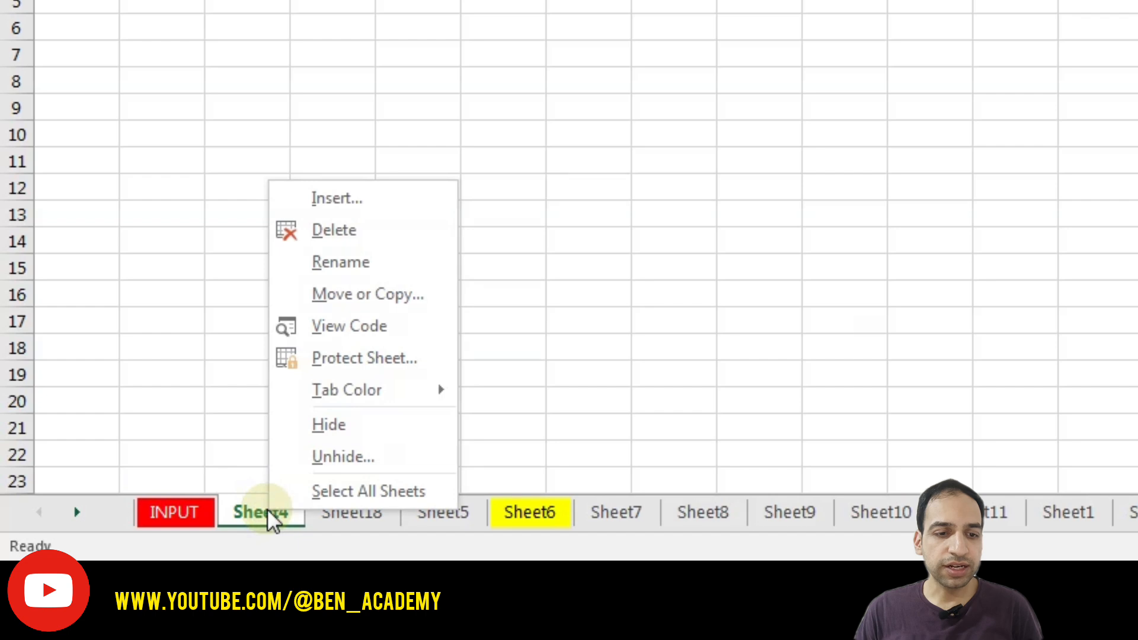
pyautogui.click(357, 459)
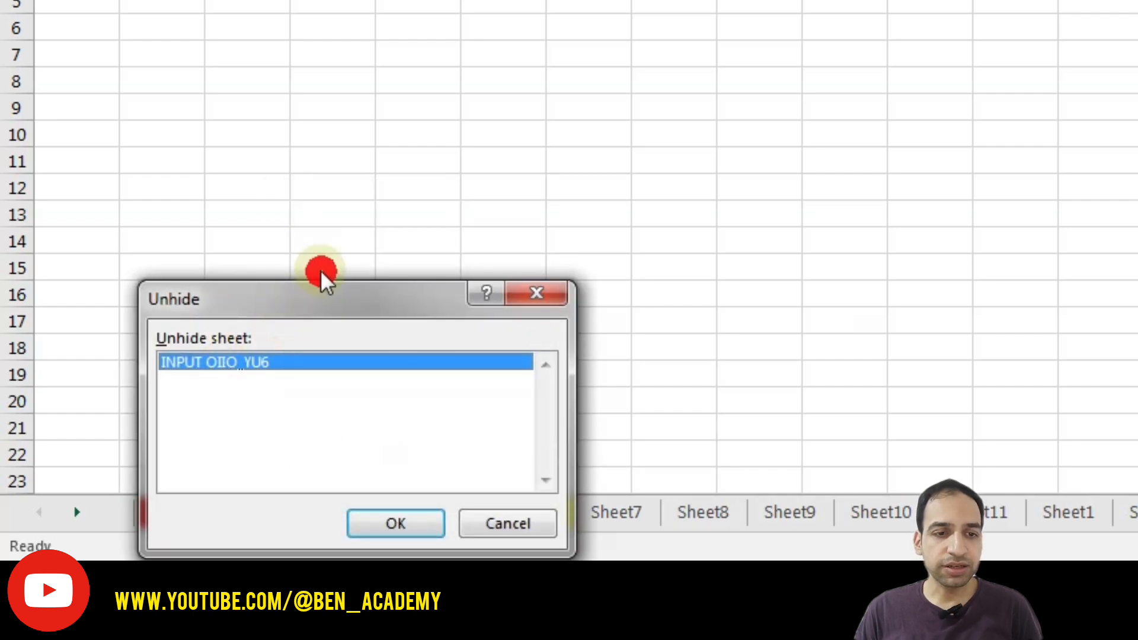
pyautogui.click(396, 523)
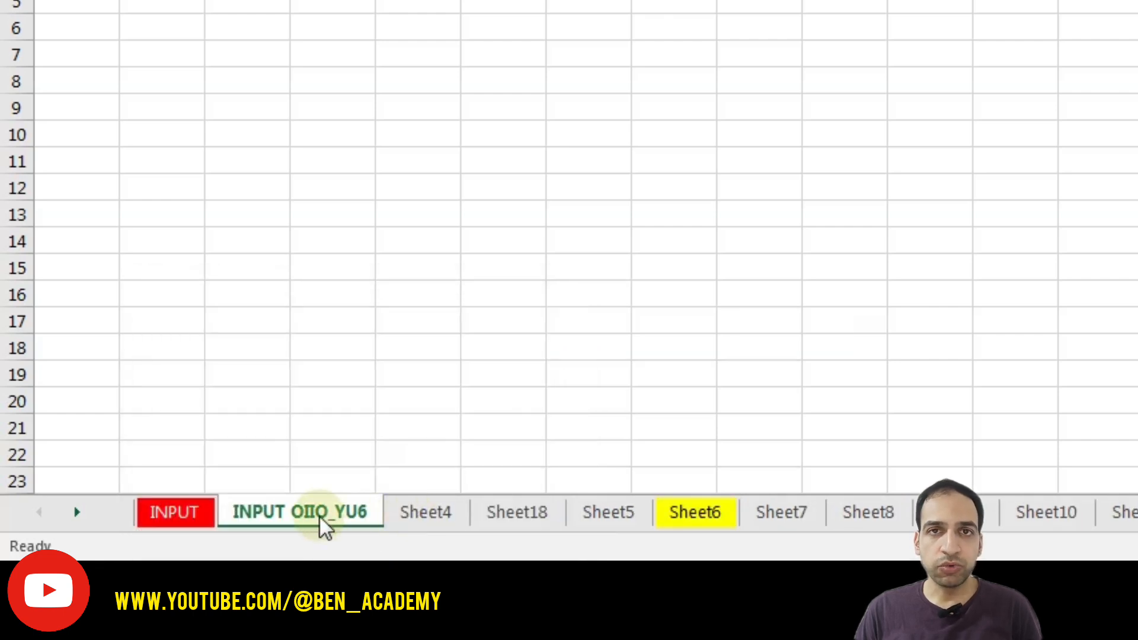
# - Group INPUT OIIO_YU6, Sheet4, Sheet18 and Sheet5 and drag them after Sheet8
pyautogui.press('ctrl')
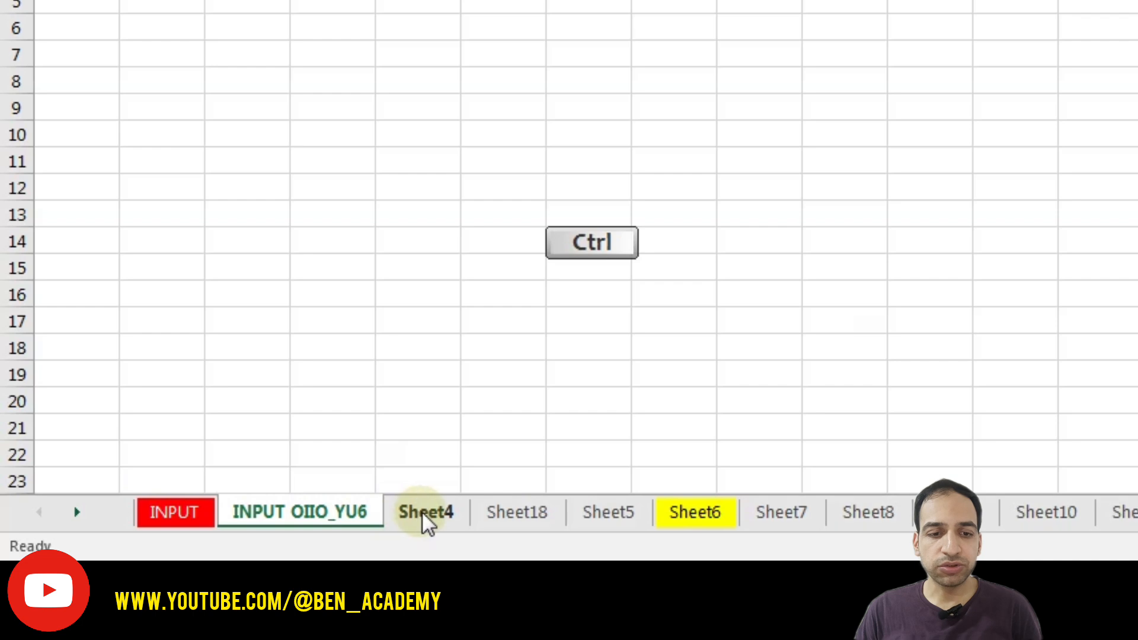
pyautogui.keyDown('ctrl'); pyautogui.click(424, 513); pyautogui.keyUp('ctrl')
pyautogui.keyDown('ctrl'); pyautogui.click(516, 511); pyautogui.keyUp('ctrl')
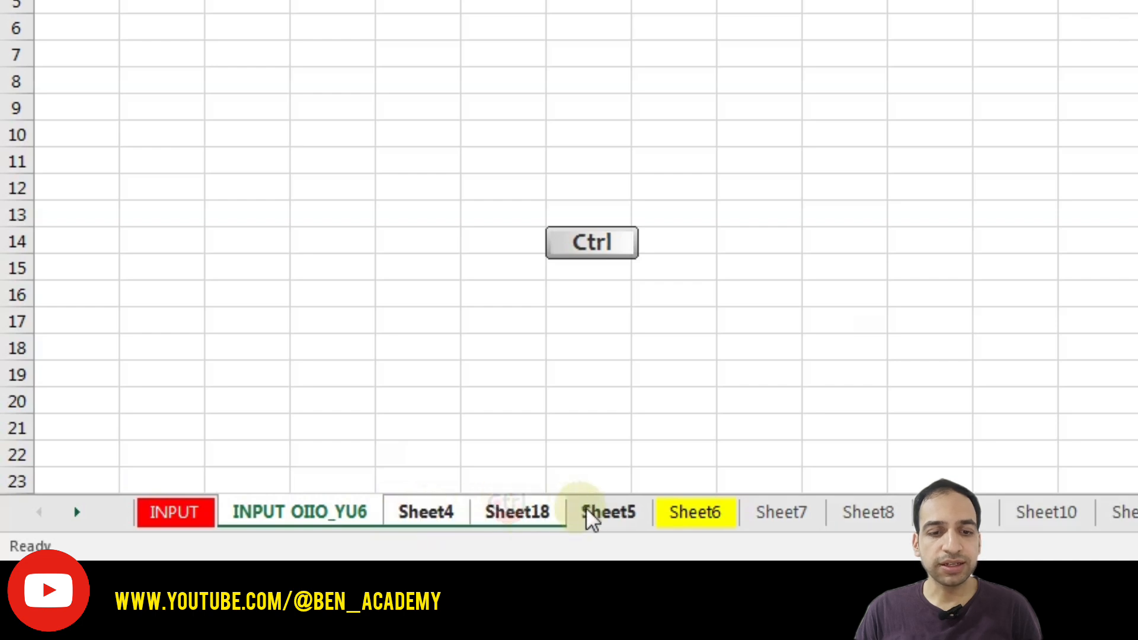
pyautogui.keyDown('ctrl'); pyautogui.click(605, 512); pyautogui.keyUp('ctrl')
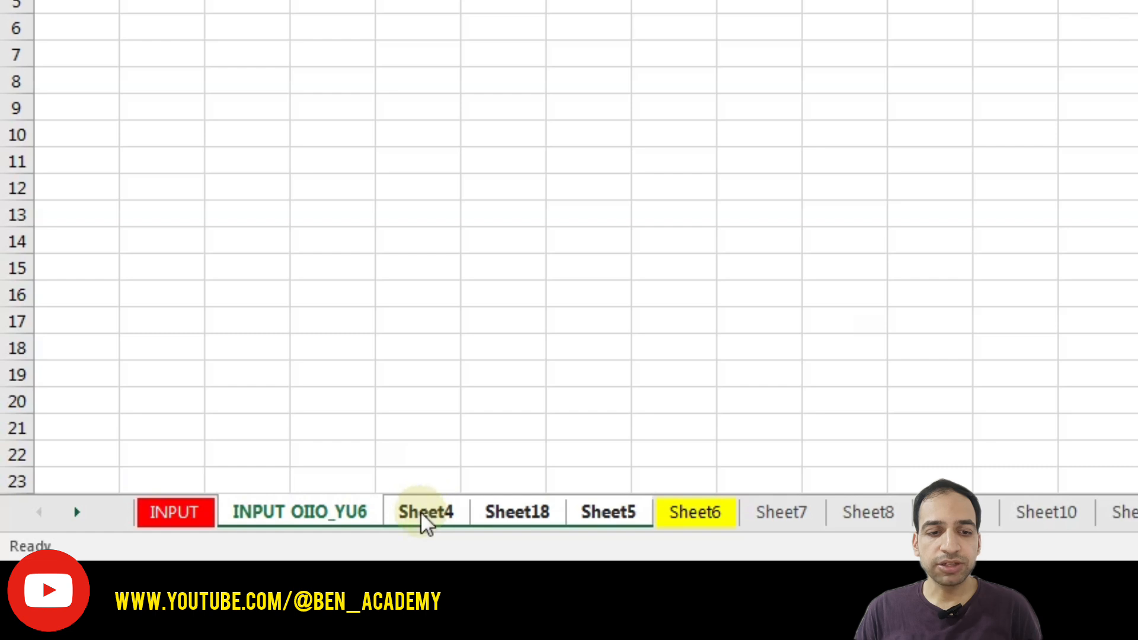
pyautogui.moveTo(311, 510); pyautogui.dragTo(913, 507)
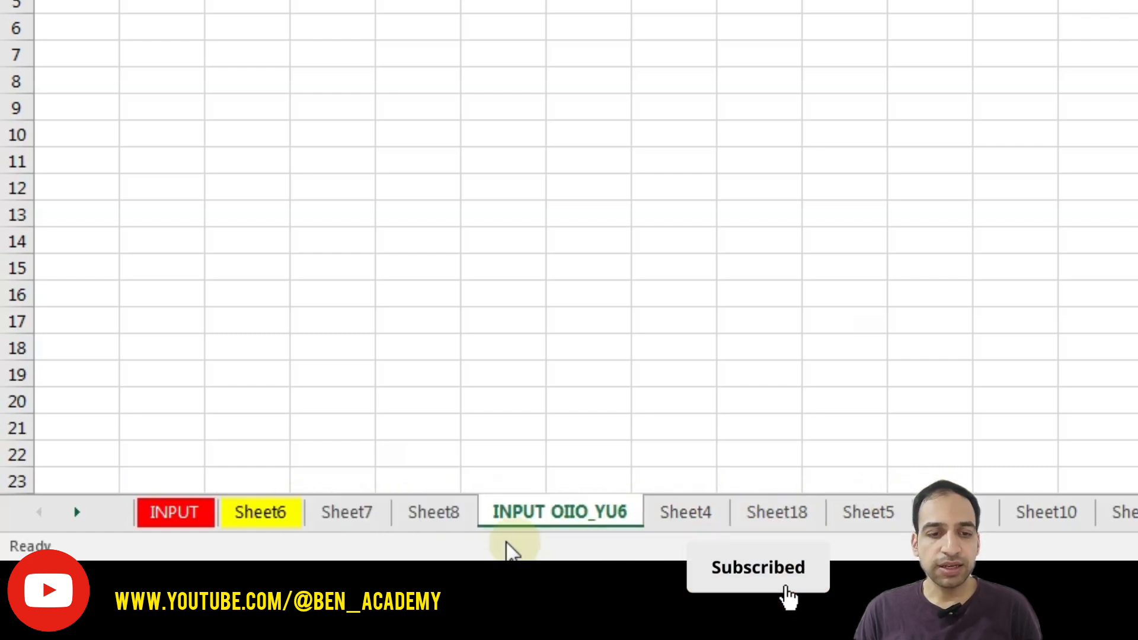
# - Colour the Sheet8, INPUT OIIO_YU6, Sheet4 and Sheet18 tabs light green
pyautogui.click(451, 515)
pyautogui.keyDown('ctrl'); pyautogui.click(517, 514); pyautogui.keyUp('ctrl')
pyautogui.keyDown('ctrl'); pyautogui.click(685, 515); pyautogui.keyUp('ctrl')
pyautogui.keyDown('ctrl'); pyautogui.click(766, 512); pyautogui.keyUp('ctrl')
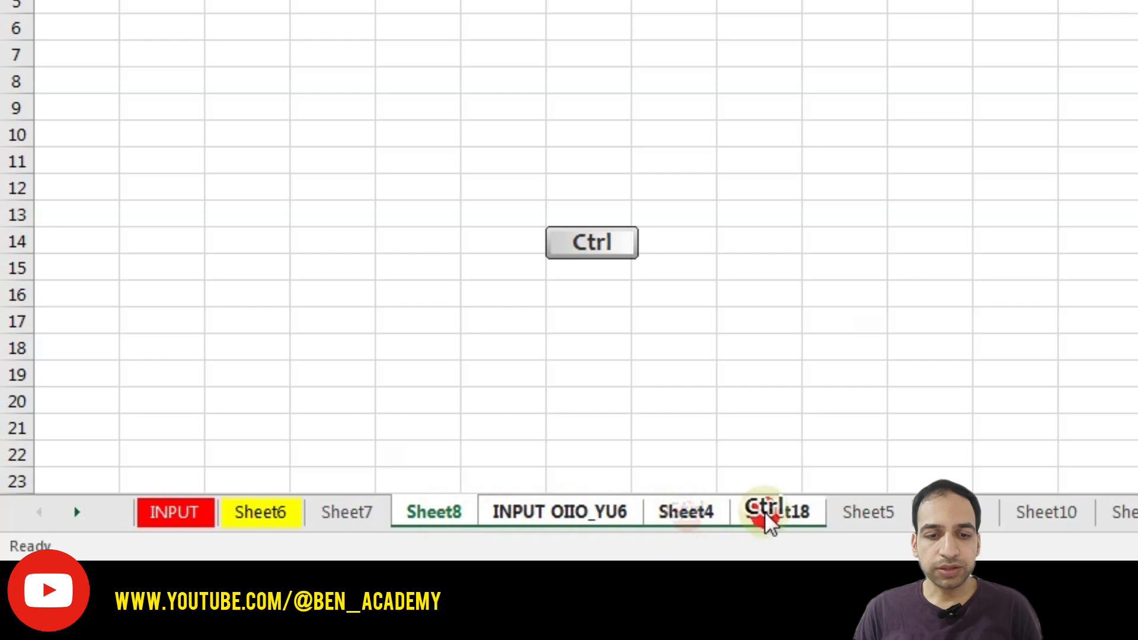
pyautogui.rightClick(712, 510)
pyautogui.moveTo(857, 361)
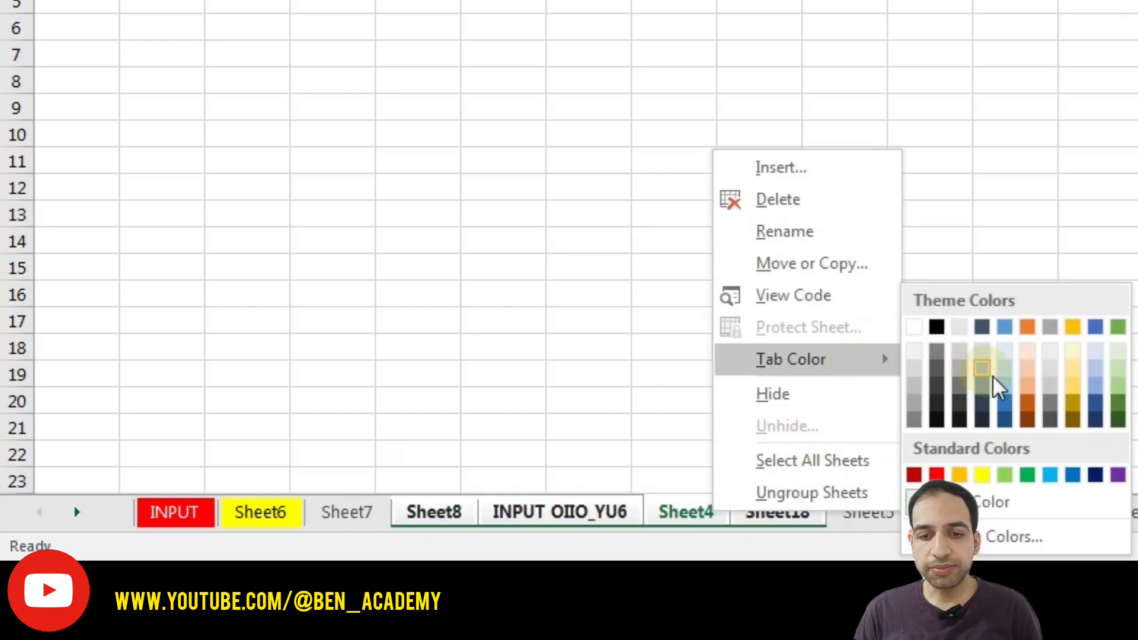
pyautogui.click(1117, 374)
pyautogui.click(998, 515)
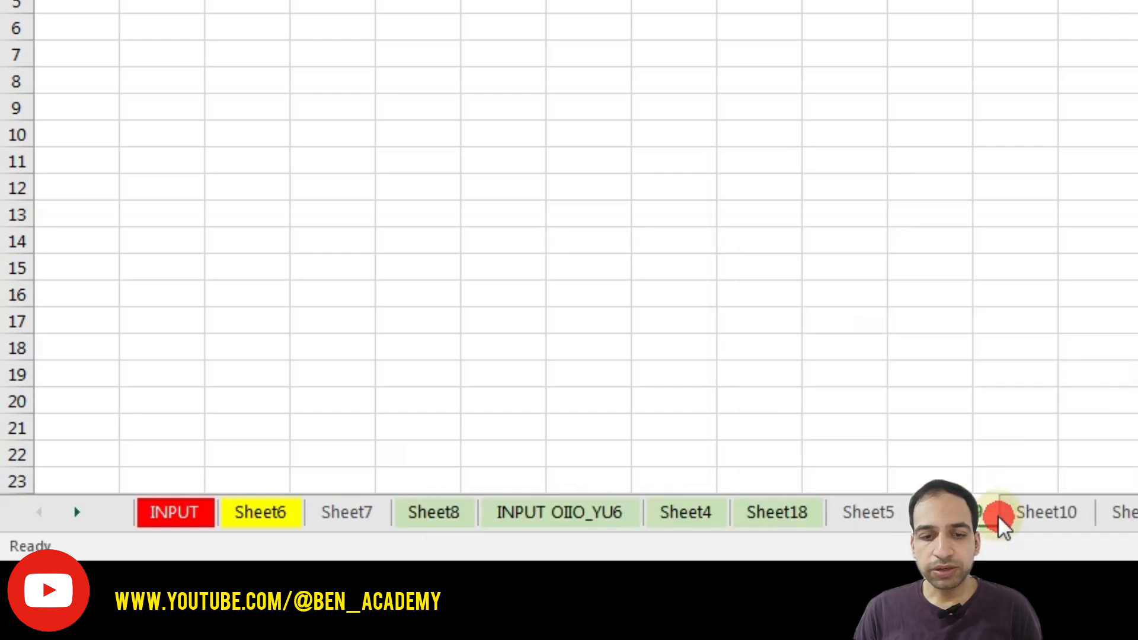
# - Group Sheet8, INPUT OIIO_YU6, Sheet4 and Sheet18 again and bring up their tab menu
pyautogui.click(427, 514)
pyautogui.keyDown('ctrl'); pyautogui.click(518, 513); pyautogui.keyUp('ctrl')
pyautogui.keyDown('ctrl'); pyautogui.click(696, 510); pyautogui.keyUp('ctrl')
pyautogui.keyDown('ctrl'); pyautogui.click(756, 511); pyautogui.keyUp('ctrl')
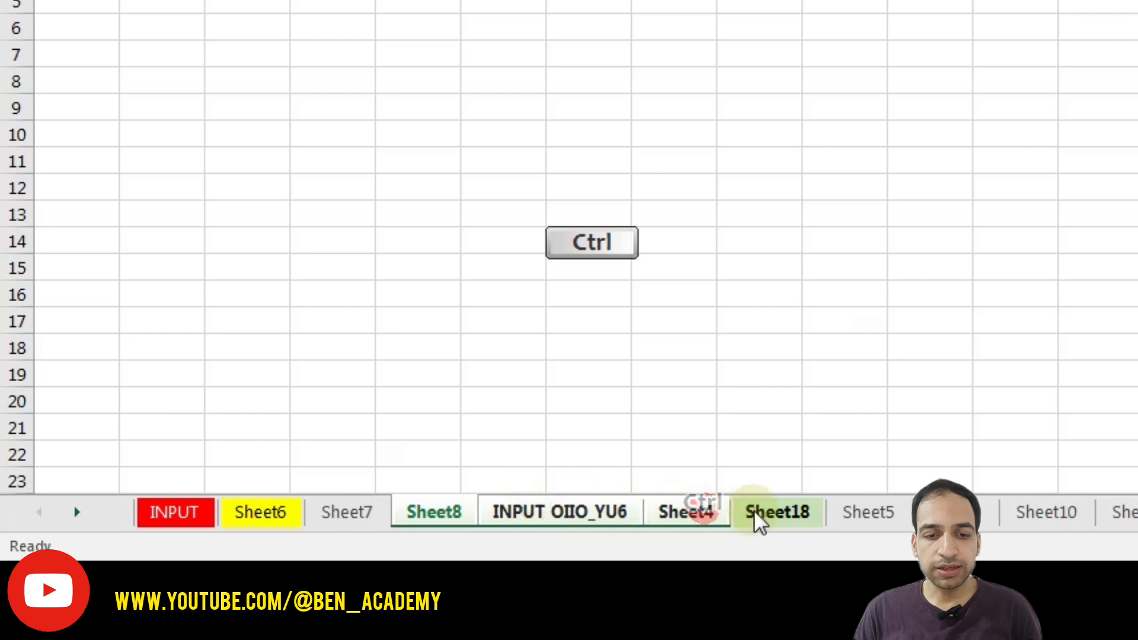
pyautogui.rightClick(748, 511)
# - Hide the four grouped sheets, then unhide Sheet8
pyautogui.click(810, 394)
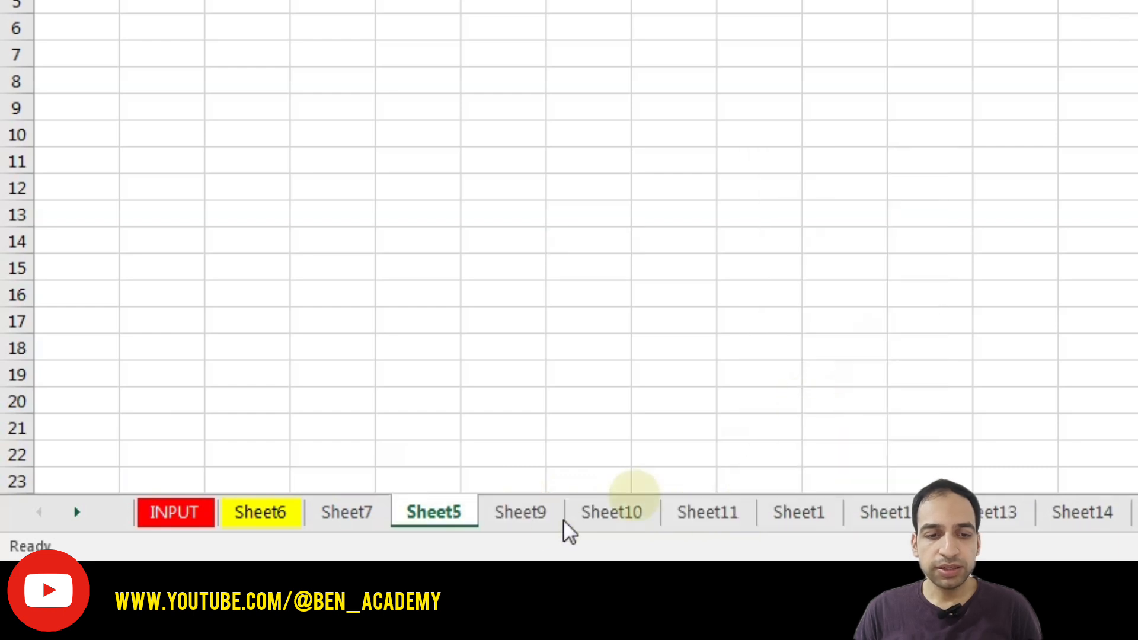
pyautogui.rightClick(439, 511)
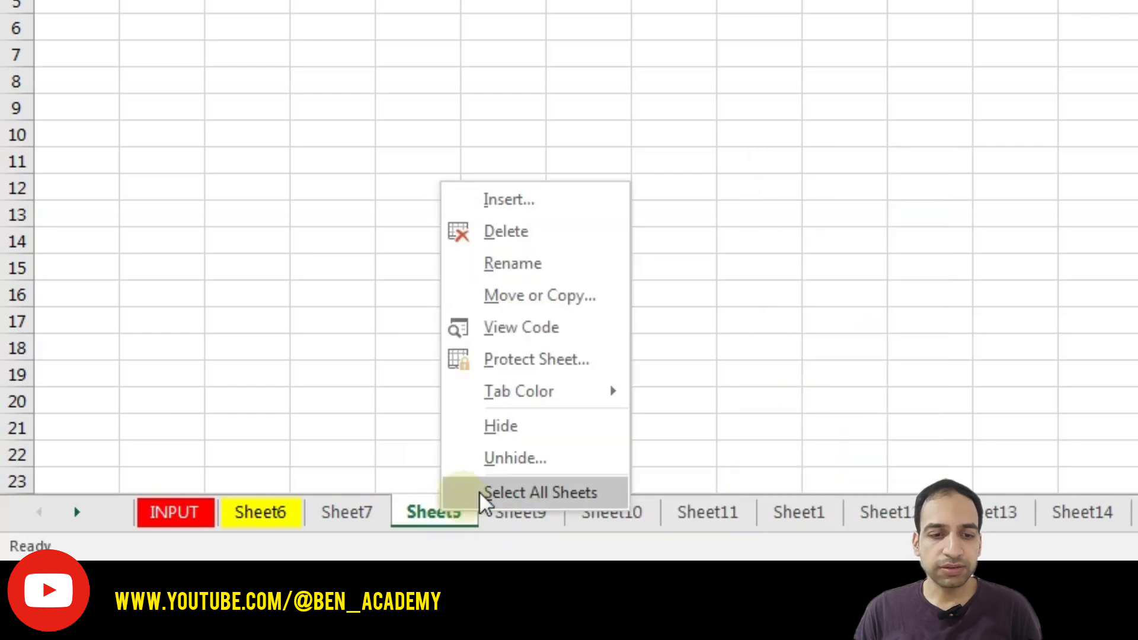
pyautogui.click(518, 458)
pyautogui.keyDown('ctrl'); pyautogui.click(390, 379); pyautogui.keyUp('ctrl')
pyautogui.keyDown('ctrl'); pyautogui.click(356, 396); pyautogui.keyUp('ctrl')
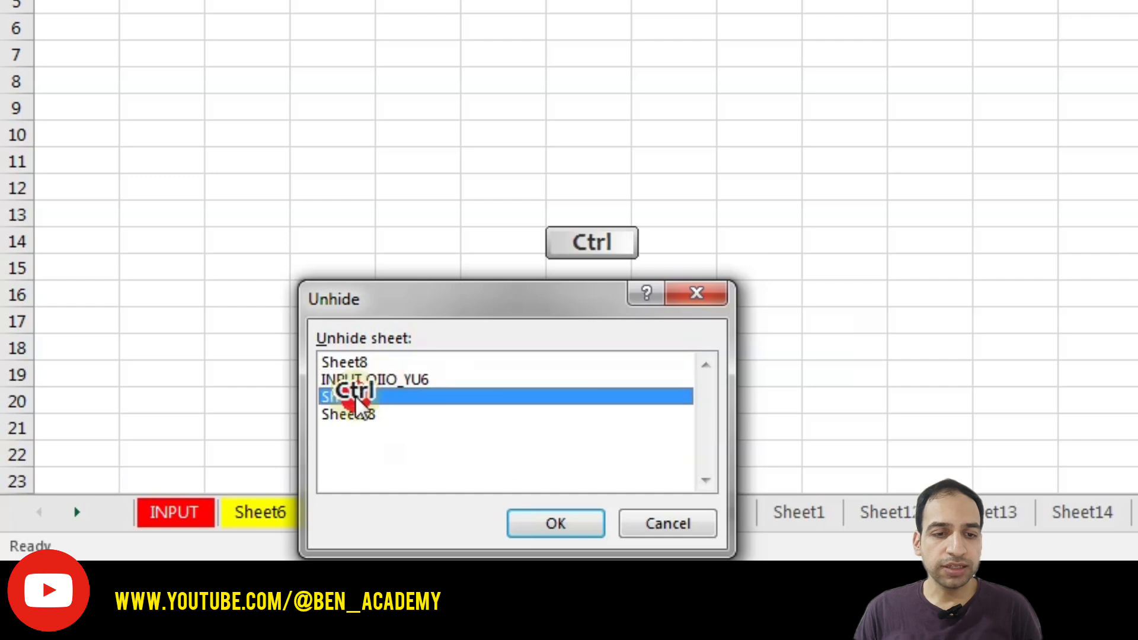
pyautogui.keyDown('ctrl'); pyautogui.click(358, 415); pyautogui.keyUp('ctrl')
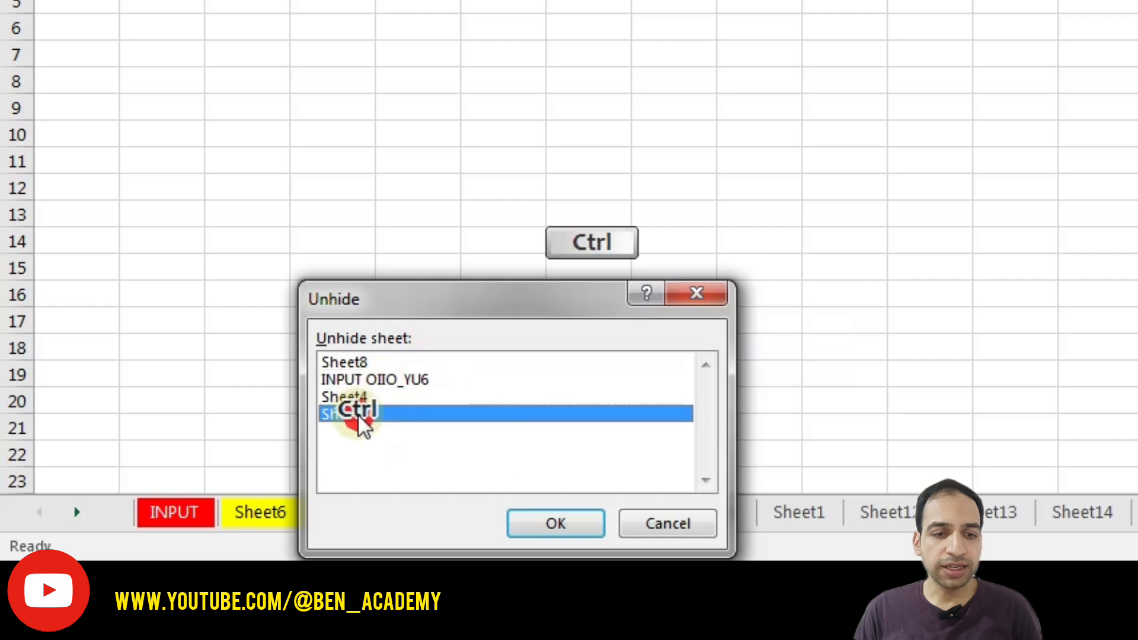
pyautogui.click(357, 359)
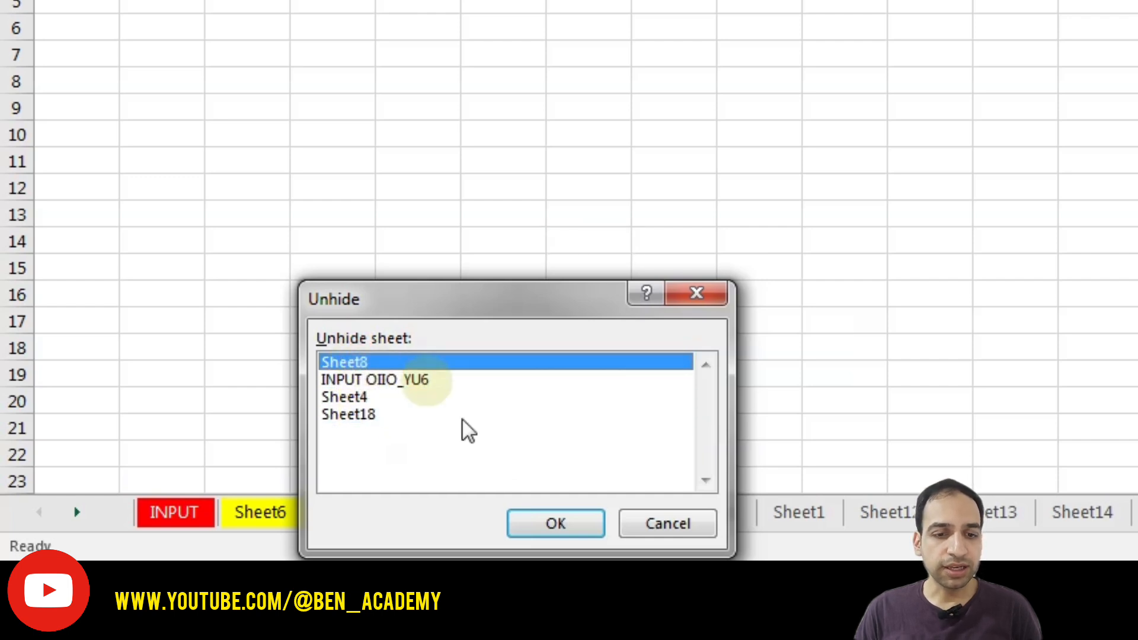
pyautogui.click(530, 524)
# - Unhide INPUT OIIO_YU6, Sheet4 and Sheet18 one after another
pyautogui.rightClick(456, 512)
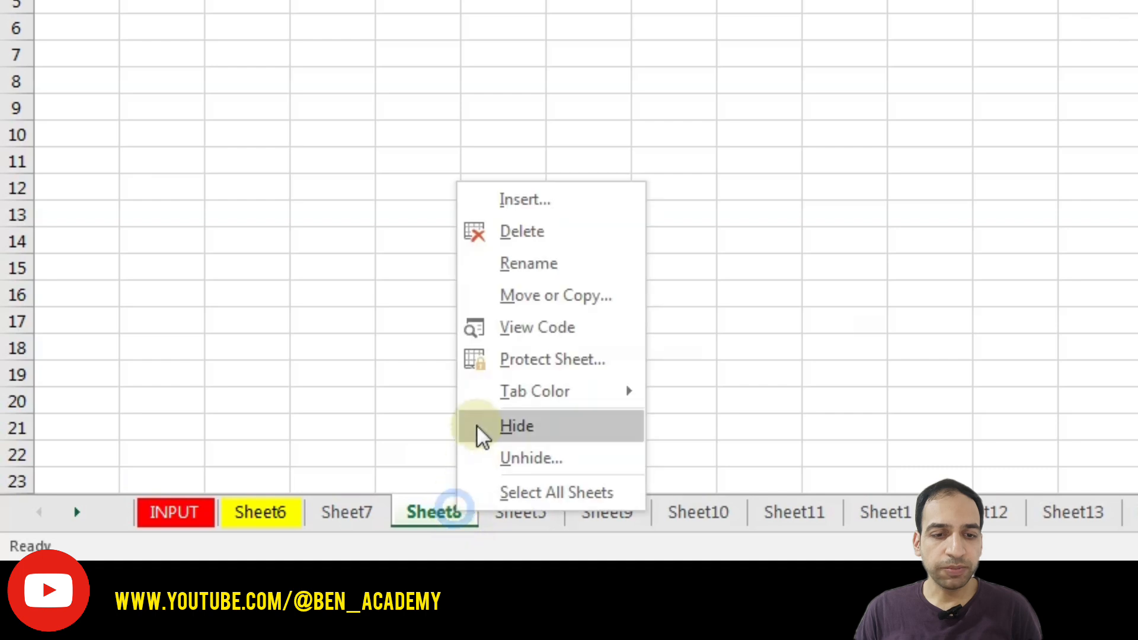
pyautogui.click(515, 456)
pyautogui.click(550, 522)
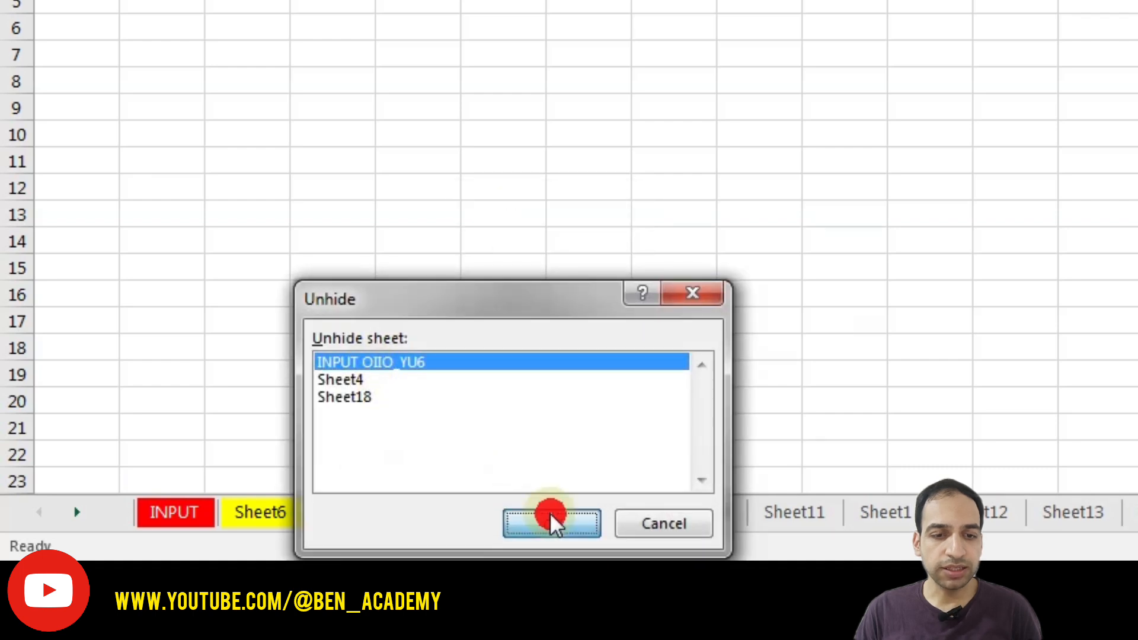
pyautogui.rightClick(514, 511)
pyautogui.click(575, 454)
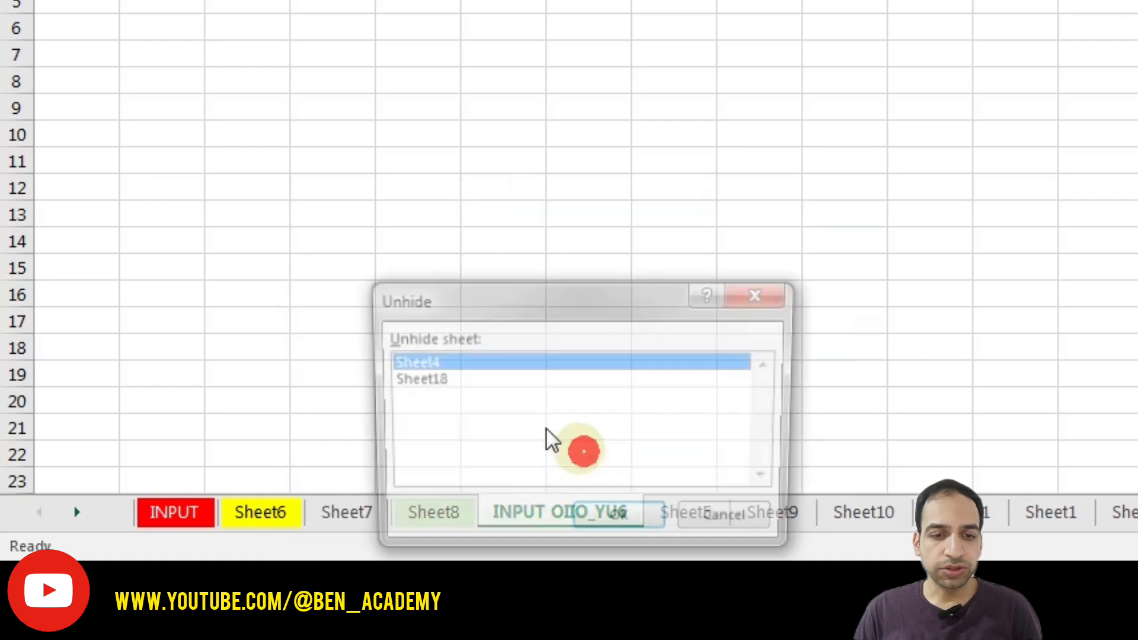
pyautogui.click(607, 521)
pyautogui.rightClick(545, 511)
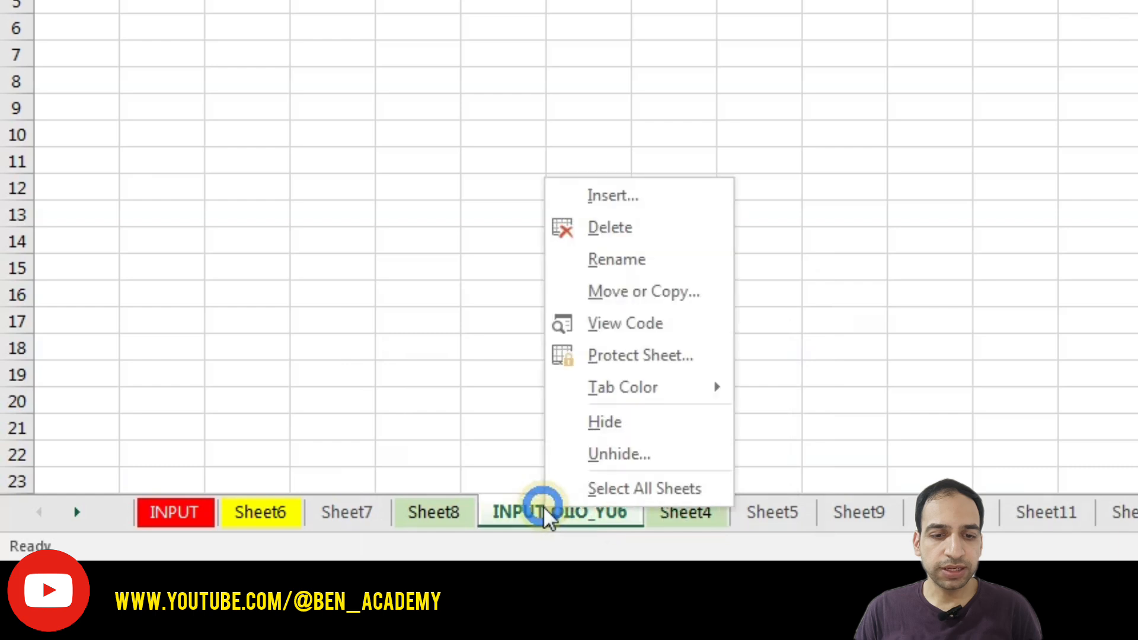
pyautogui.click(599, 454)
pyautogui.click(605, 521)
# - Select all sheets as a group from the Sheet7 tab menu, scrolling the tab bar through them
pyautogui.rightClick(334, 507)
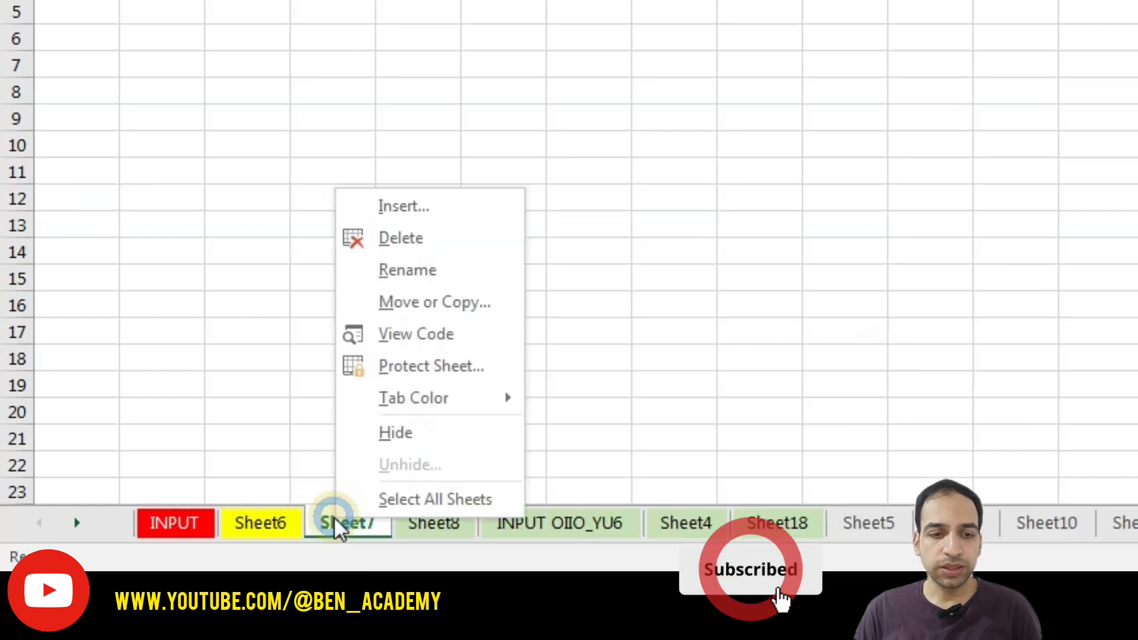
pyautogui.click(417, 501)
pyautogui.click(83, 522)
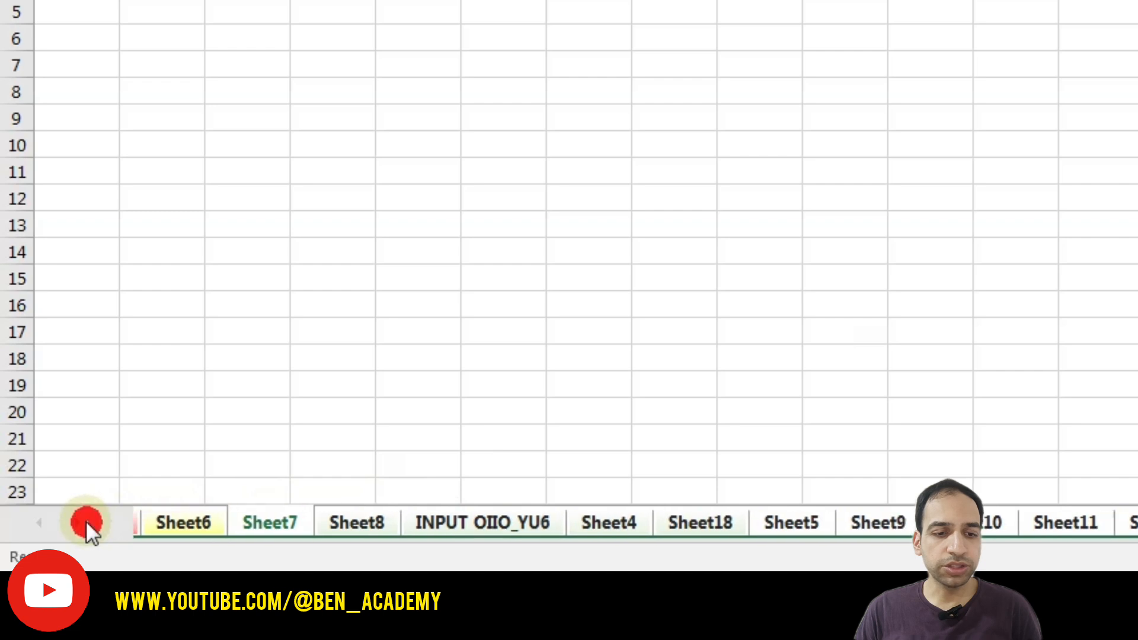
pyautogui.click(85, 520)
pyautogui.click(86, 520)
pyautogui.click(85, 521)
pyautogui.click(86, 520)
pyautogui.click(85, 521)
pyautogui.click(31, 515)
pyautogui.click(31, 515)
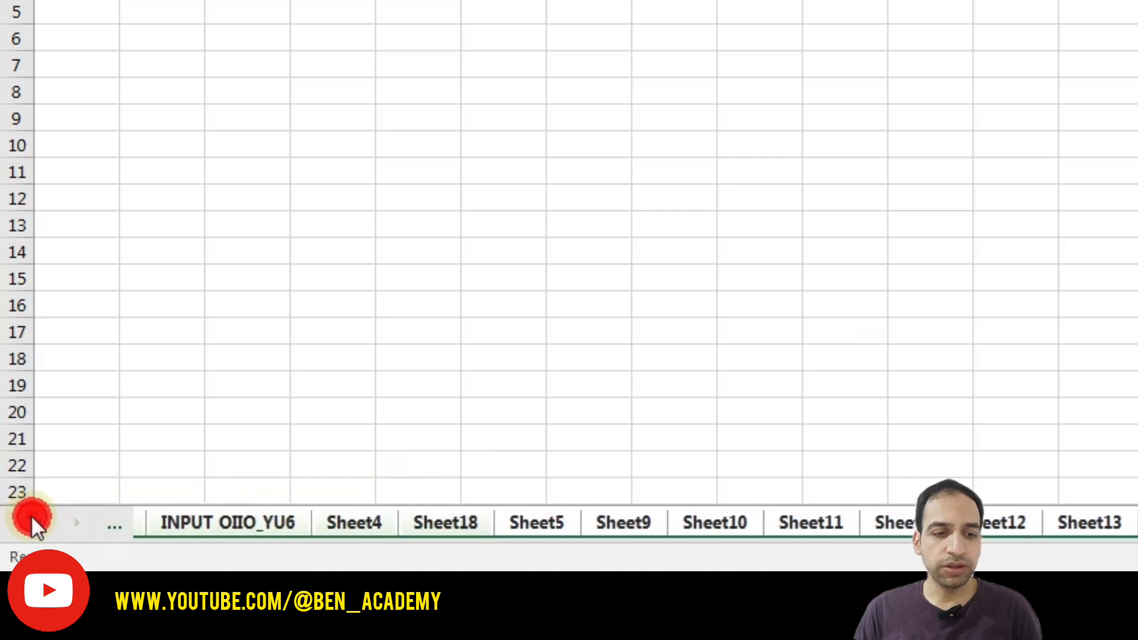
pyautogui.click(31, 515)
pyautogui.click(31, 515)
pyautogui.click(31, 515)
pyautogui.click(31, 515)
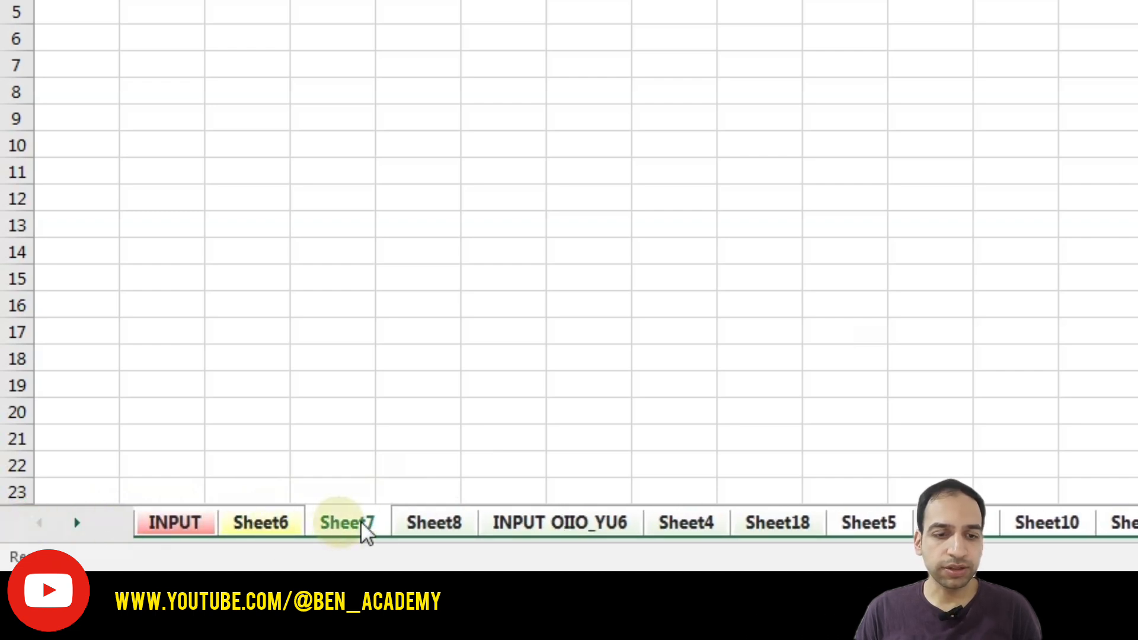
# - Ungroup the sheets via the INPUT OIIO_YU6 tab, then make Sheet6 the active sheet
pyautogui.click(532, 520)
pyautogui.click(541, 354)
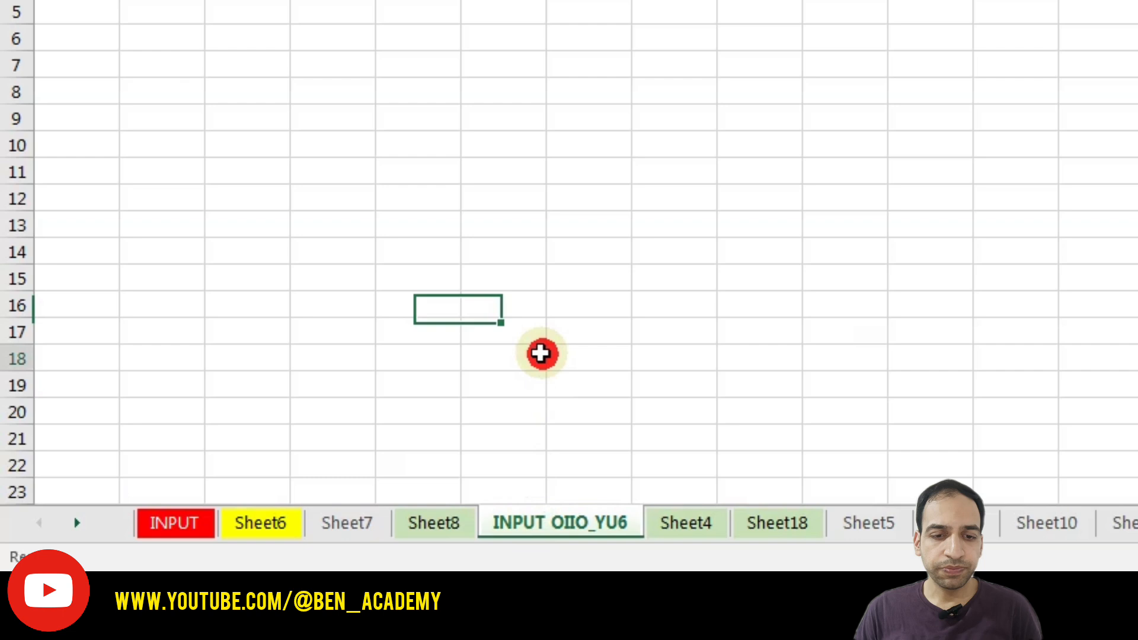
pyautogui.rightClick(539, 520)
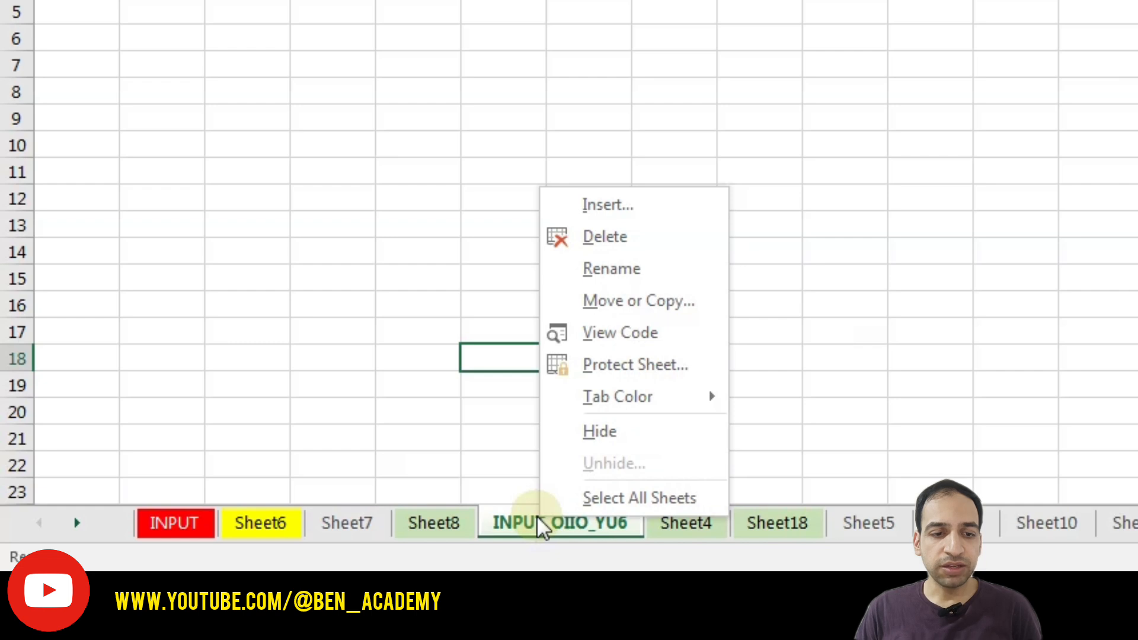
pyautogui.click(360, 399)
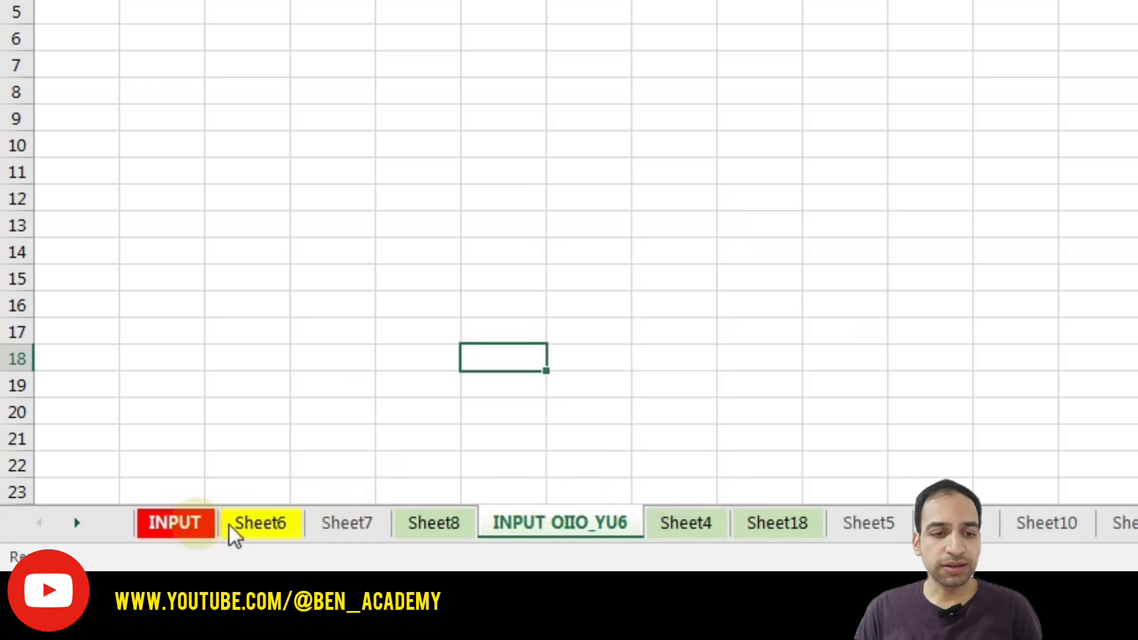
pyautogui.click(265, 522)
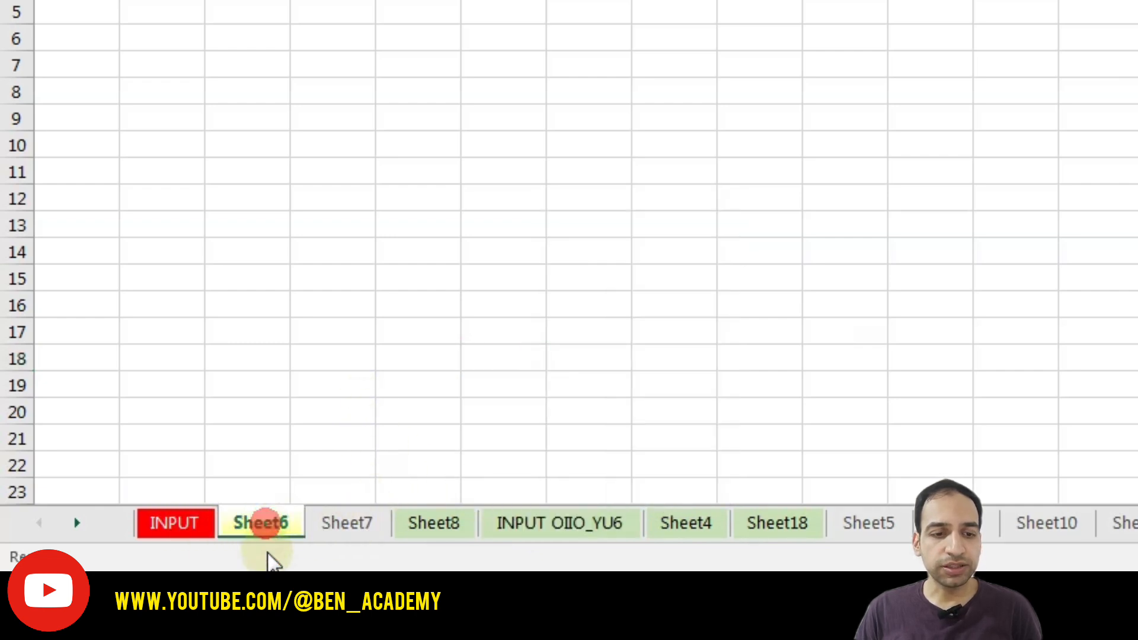
# - Copy Sheet6 into DOCUMENT.xlsx at the end (move to end), with Create a copy ticked
pyautogui.rightClick(261, 520)
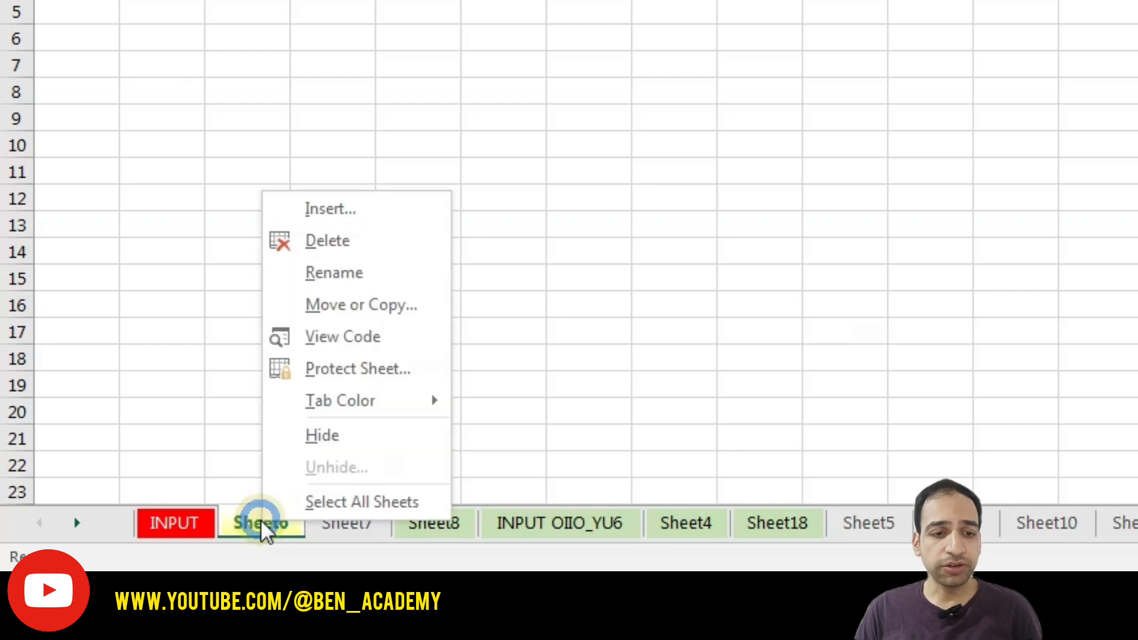
pyautogui.click(360, 303)
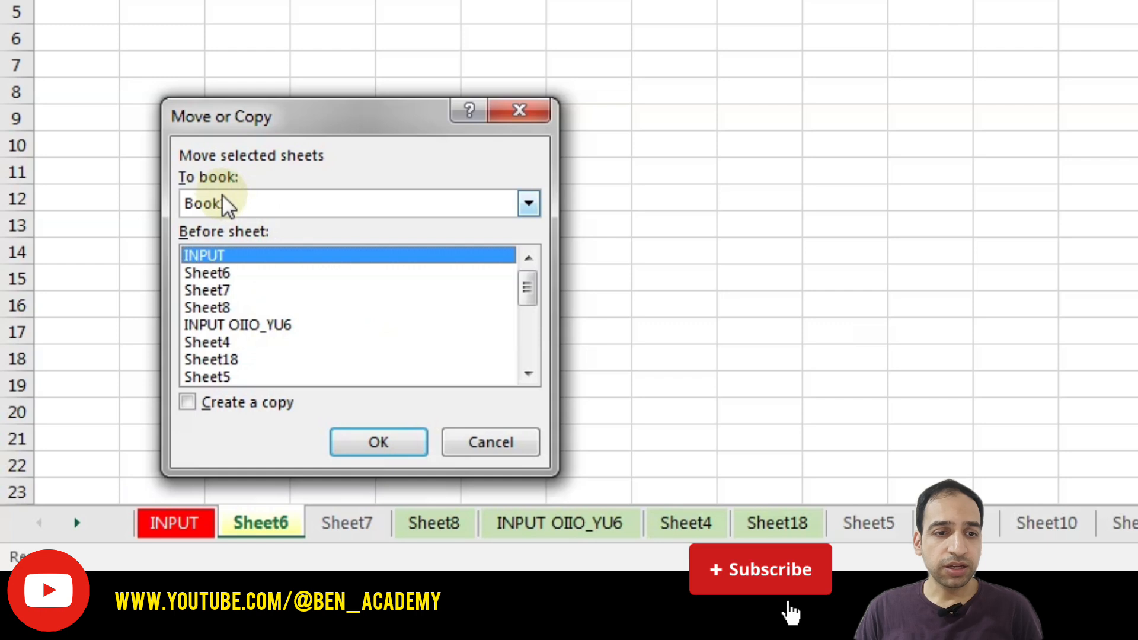
pyautogui.click(286, 206)
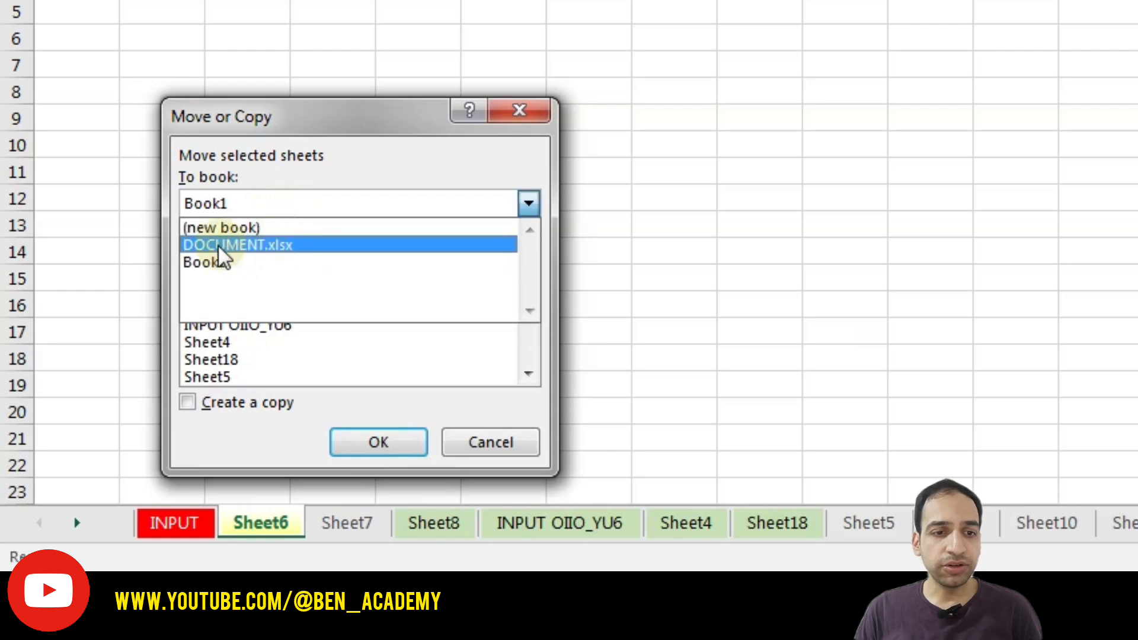
pyautogui.click(280, 244)
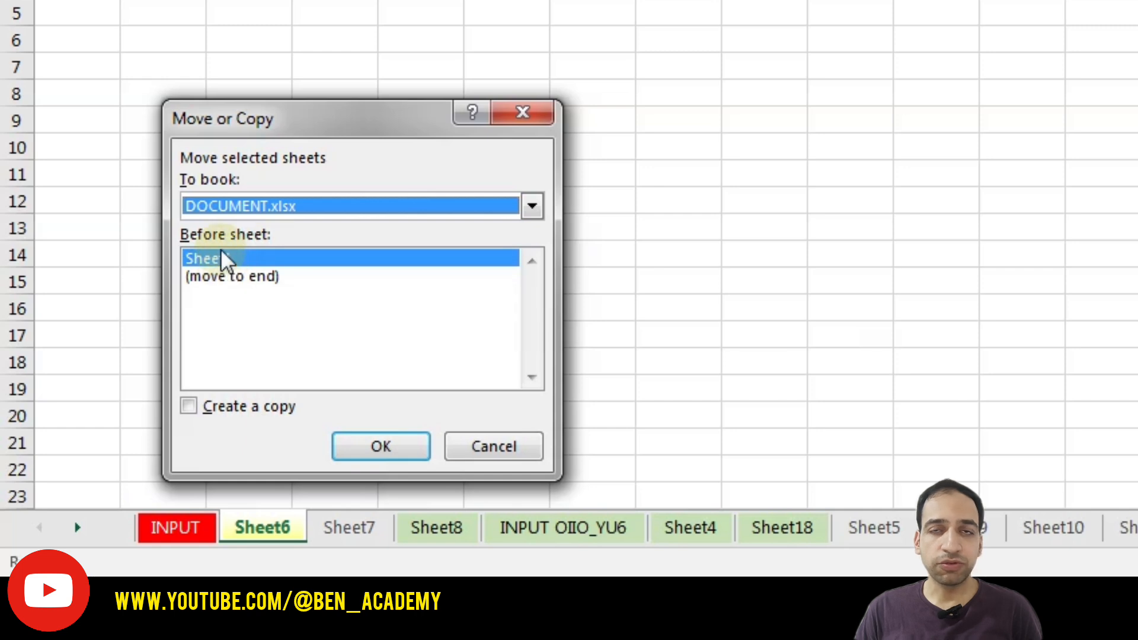
pyautogui.click(221, 258)
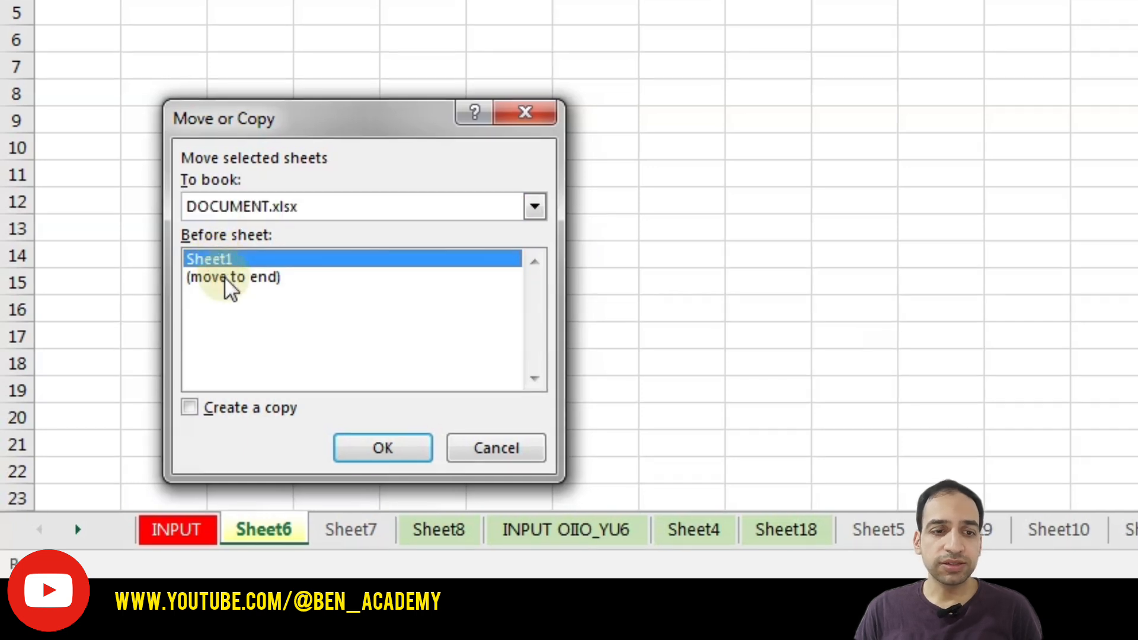
pyautogui.click(234, 279)
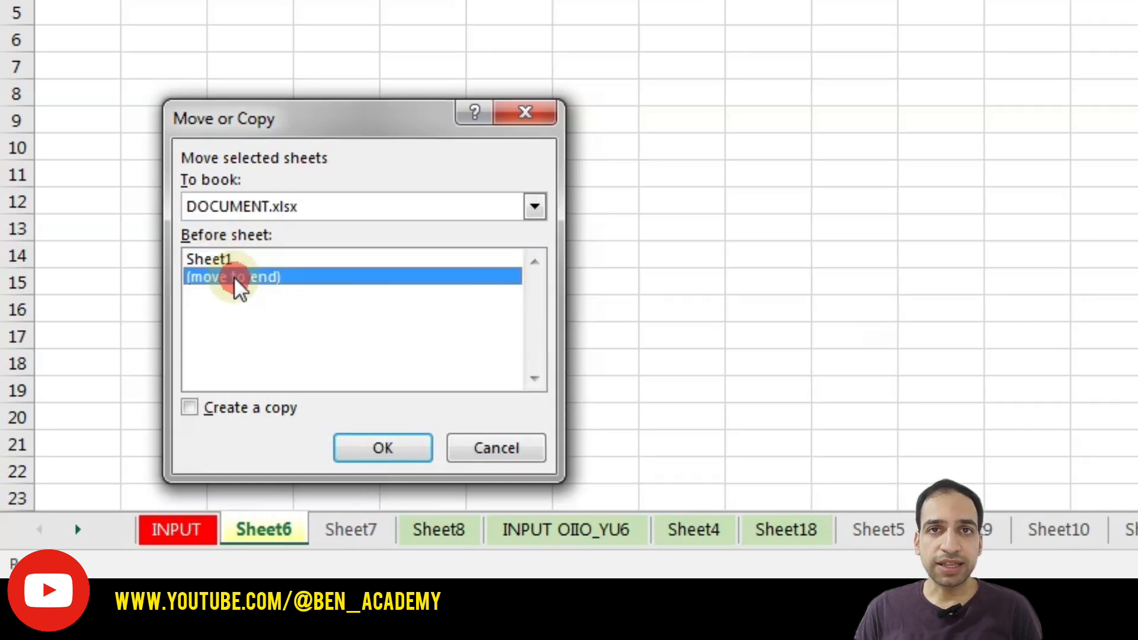
pyautogui.click(231, 408)
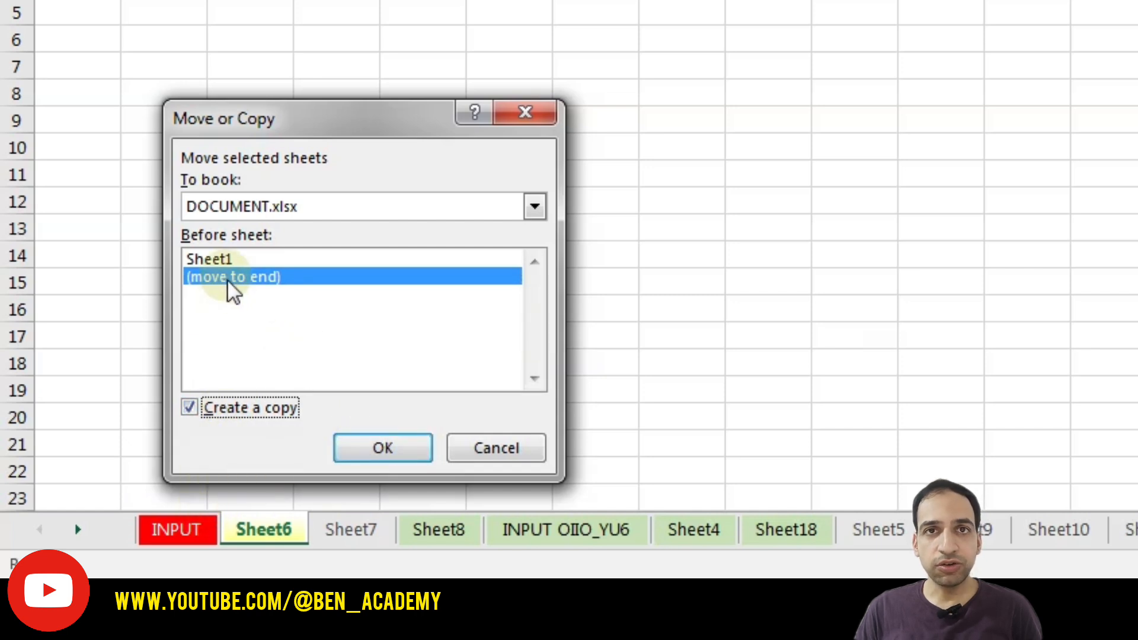
pyautogui.click(378, 450)
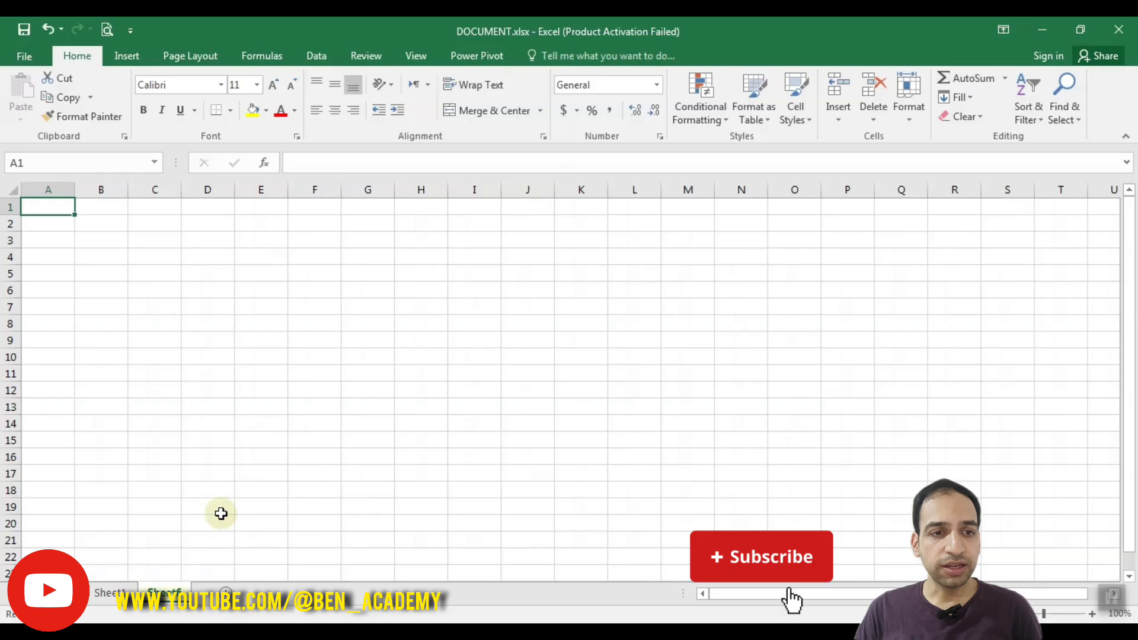
pyautogui.click(213, 386)
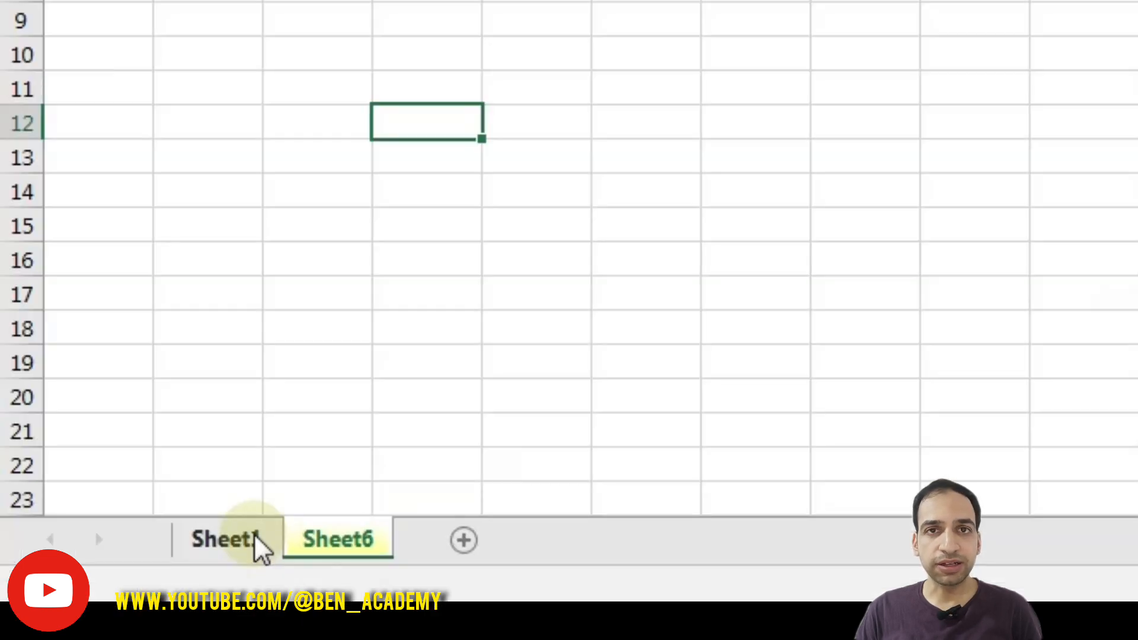
pyautogui.click(246, 543)
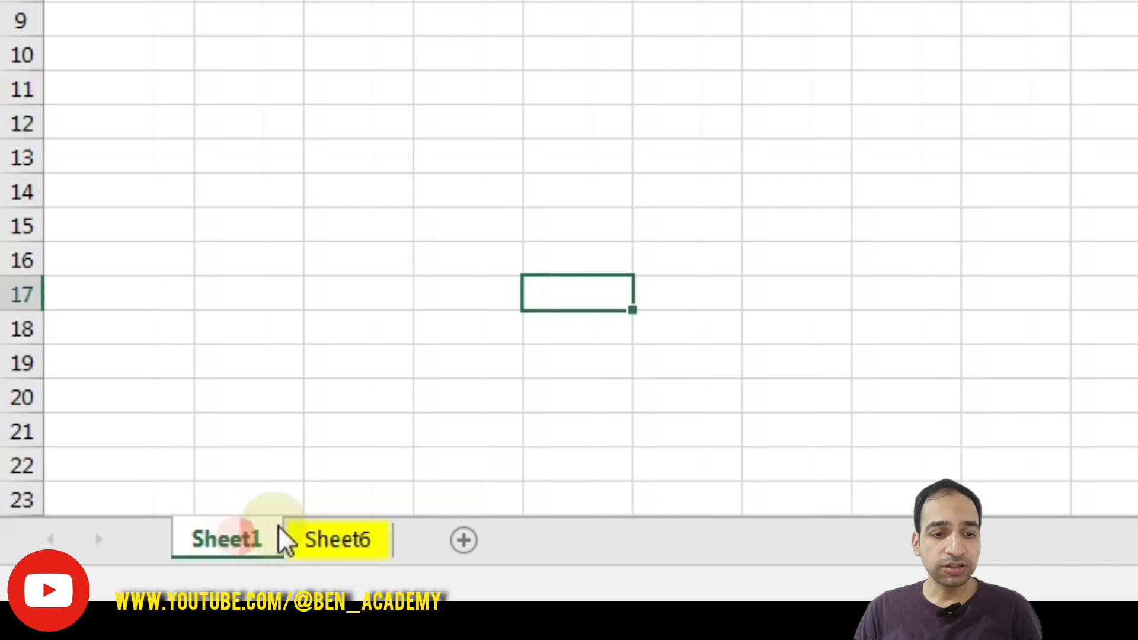
pyautogui.click(315, 539)
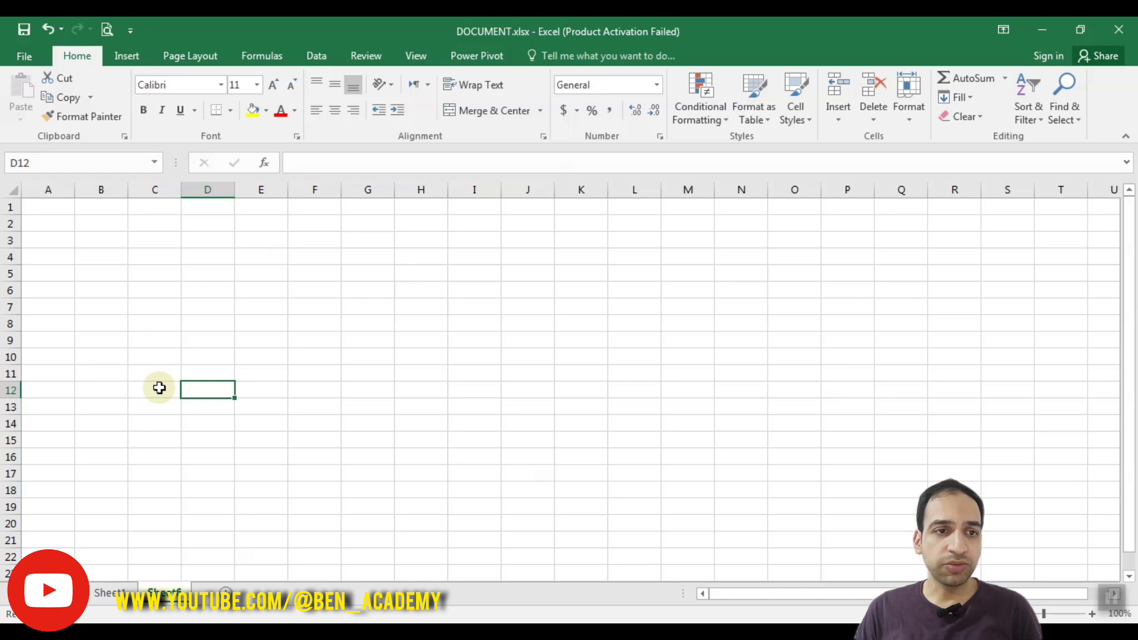
pyautogui.moveTo(40, 207); pyautogui.dragTo(806, 498)
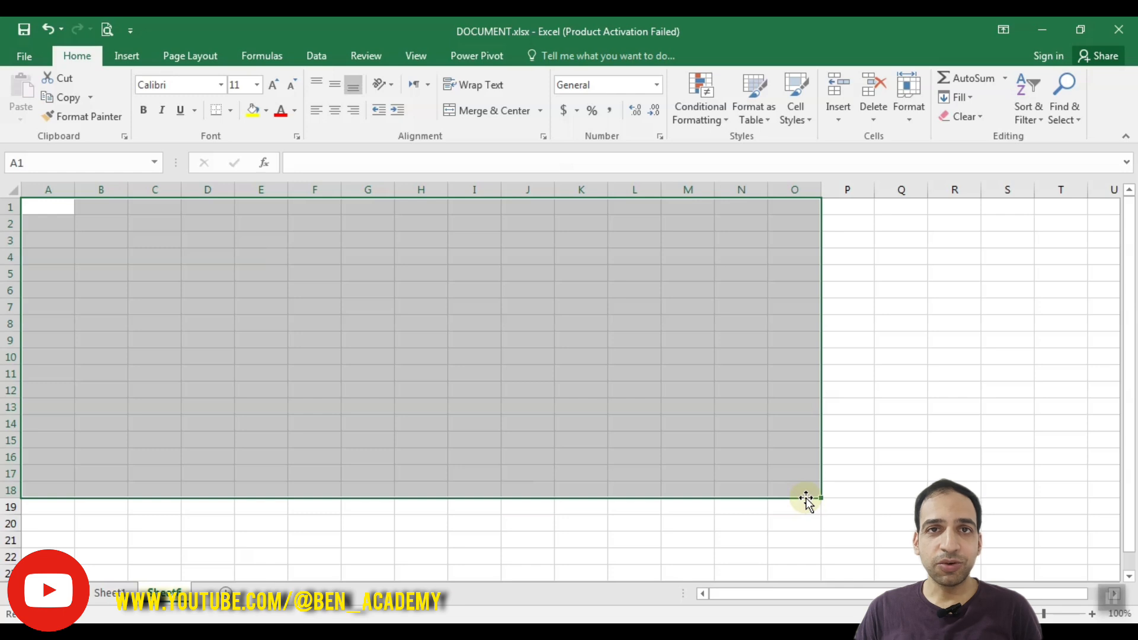
pyautogui.click(311, 325)
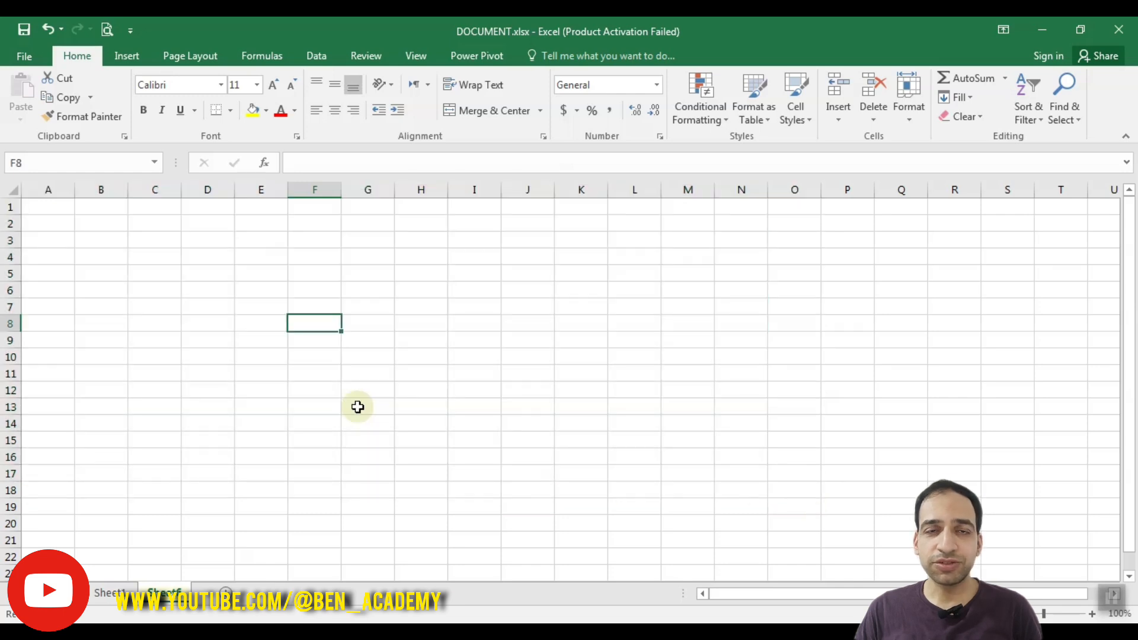